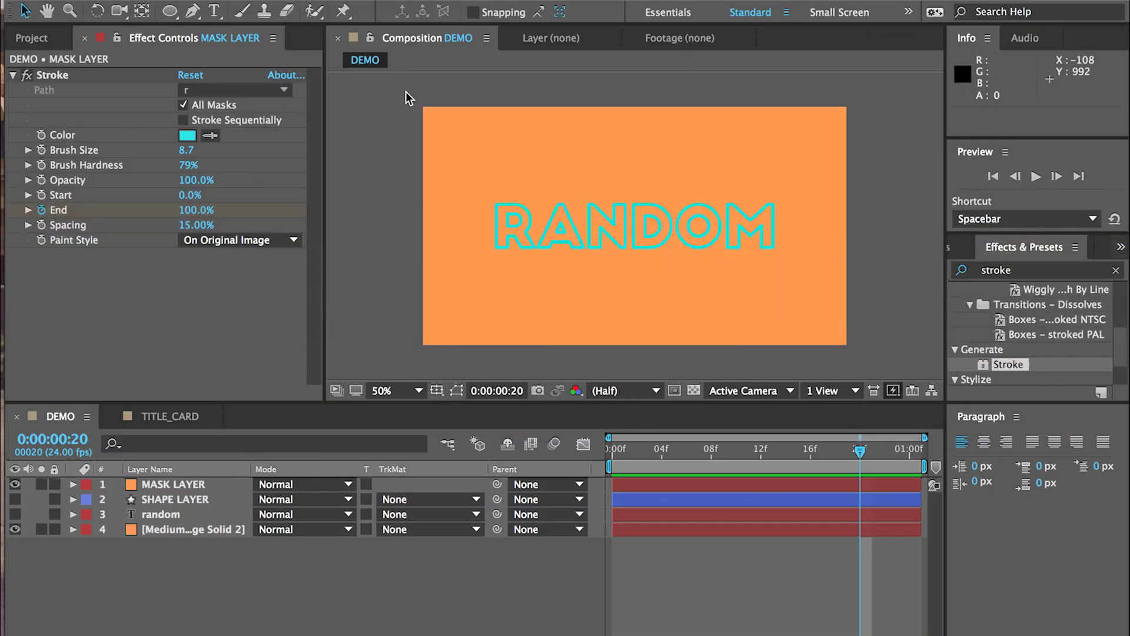
Make the DEMO timeline the active panel and open the Window menu
{"action": "key", "text": "backslash"}
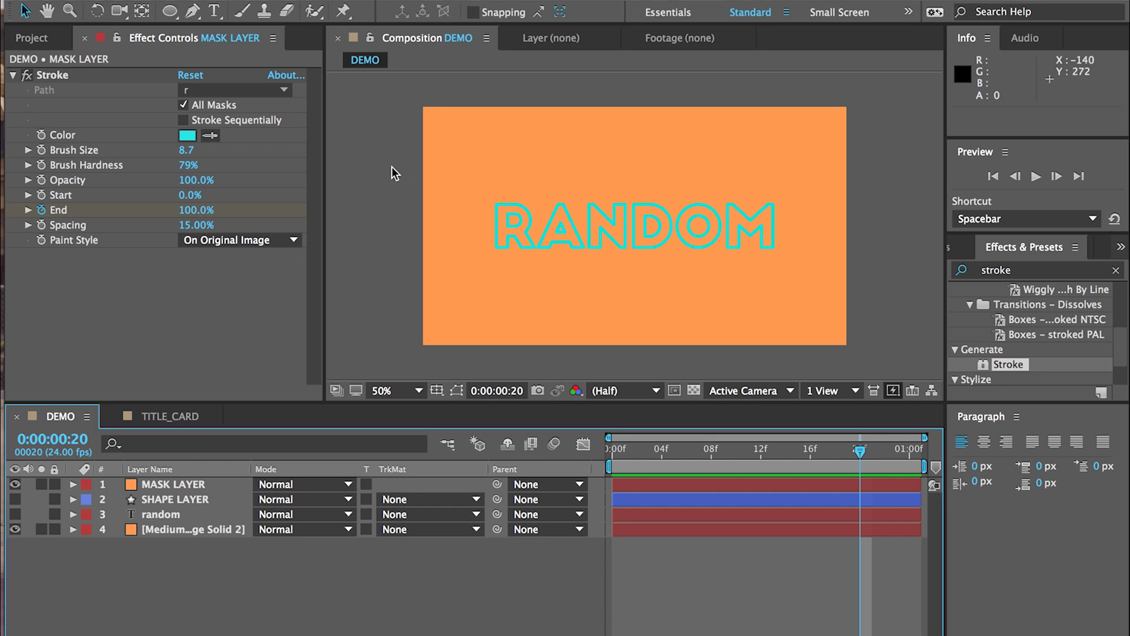
{"action": "left_click", "coordinate": [597, 3]}
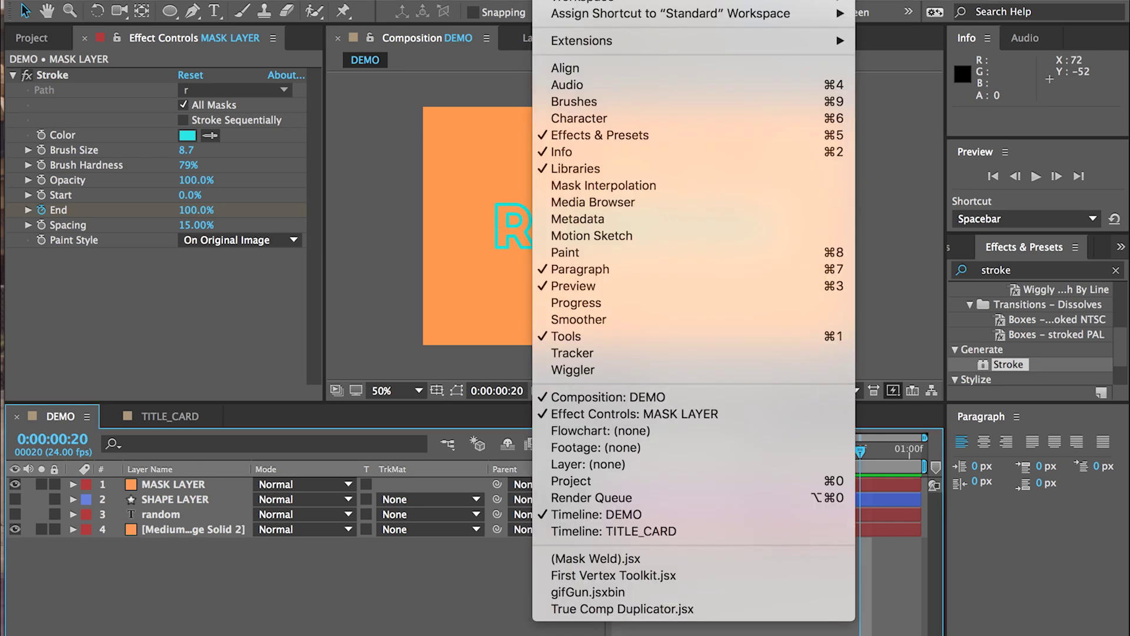
Launch First Vertex Toolkit.jsx, undock it as a floating window, shrink it and move it aside
{"action": "left_click", "coordinate": [614, 575]}
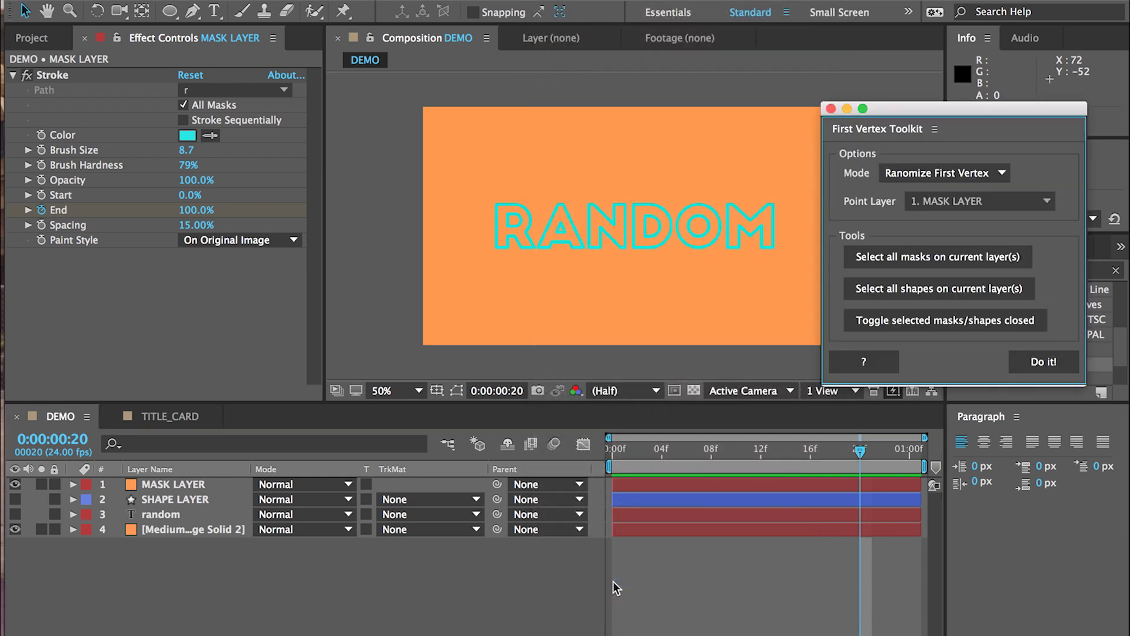
{"action": "left_click_drag", "start_coordinate": [973, 112], "coordinate": [637, 97]}
{"action": "left_click_drag", "start_coordinate": [487, 112], "coordinate": [347, 215]}
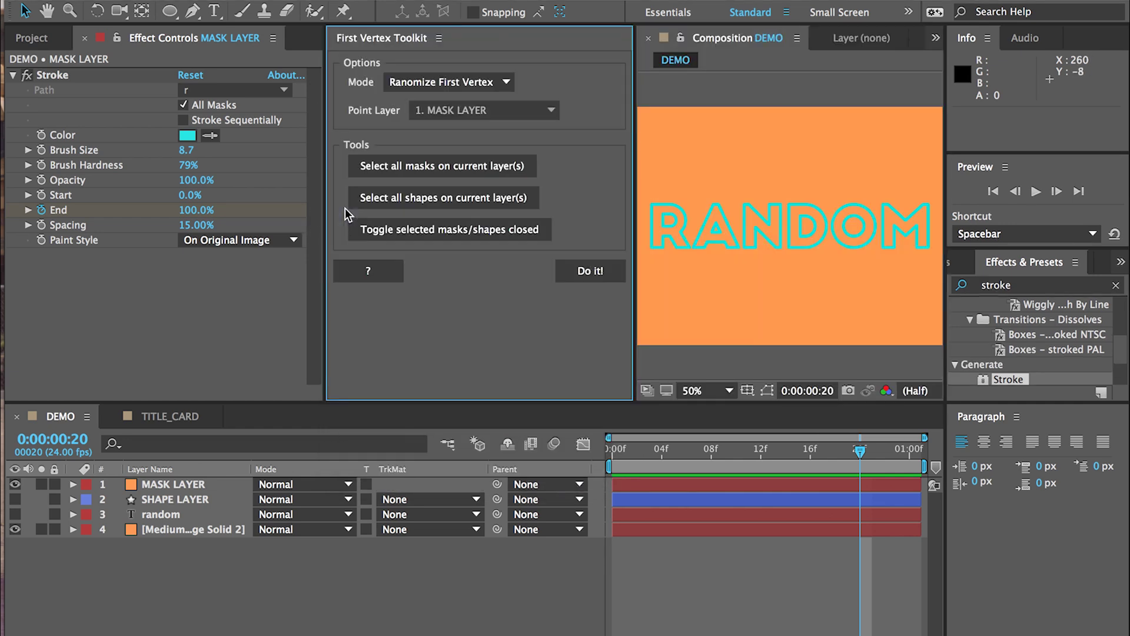
{"action": "left_click", "coordinate": [438, 38]}
{"action": "left_click", "coordinate": [454, 72]}
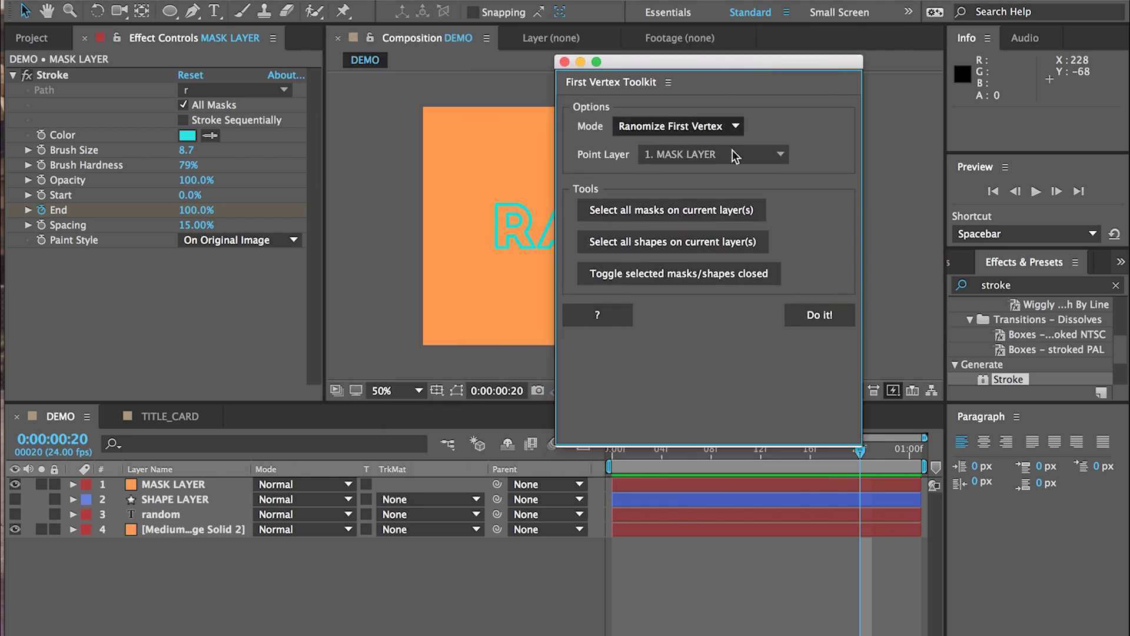
{"action": "left_click_drag", "start_coordinate": [860, 443], "coordinate": [817, 348]}
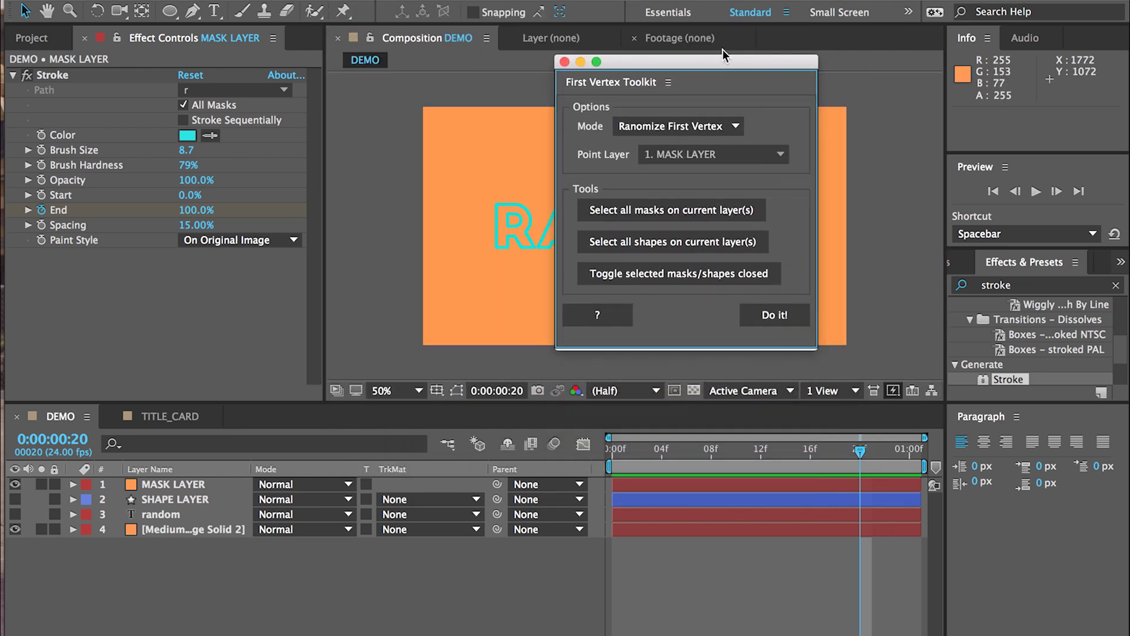
{"action": "left_click_drag", "start_coordinate": [715, 62], "coordinate": [792, 88]}
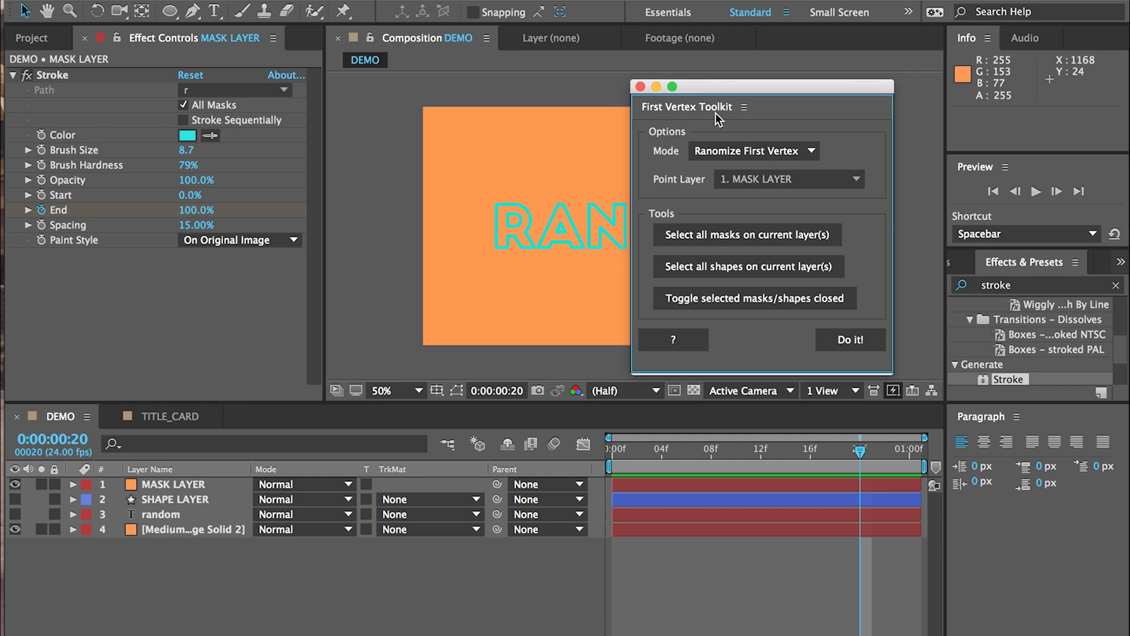
Review the toolkit modes, keep Ranomize First Vertex, narrow the window and open Help
{"action": "left_click", "coordinate": [716, 153]}
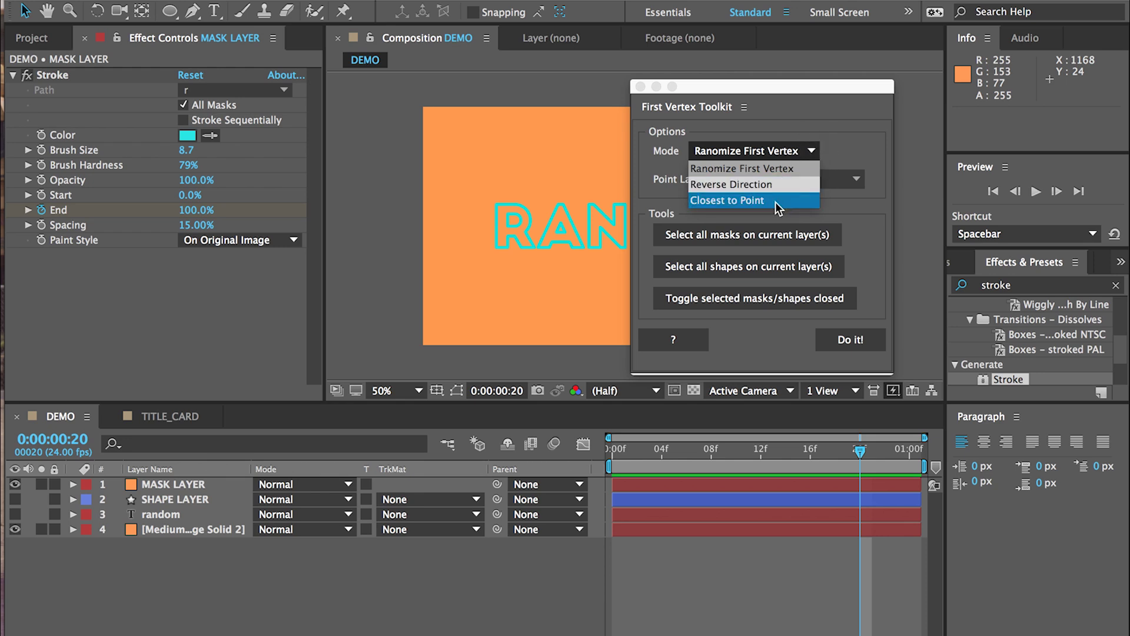
{"action": "left_click", "coordinate": [848, 130]}
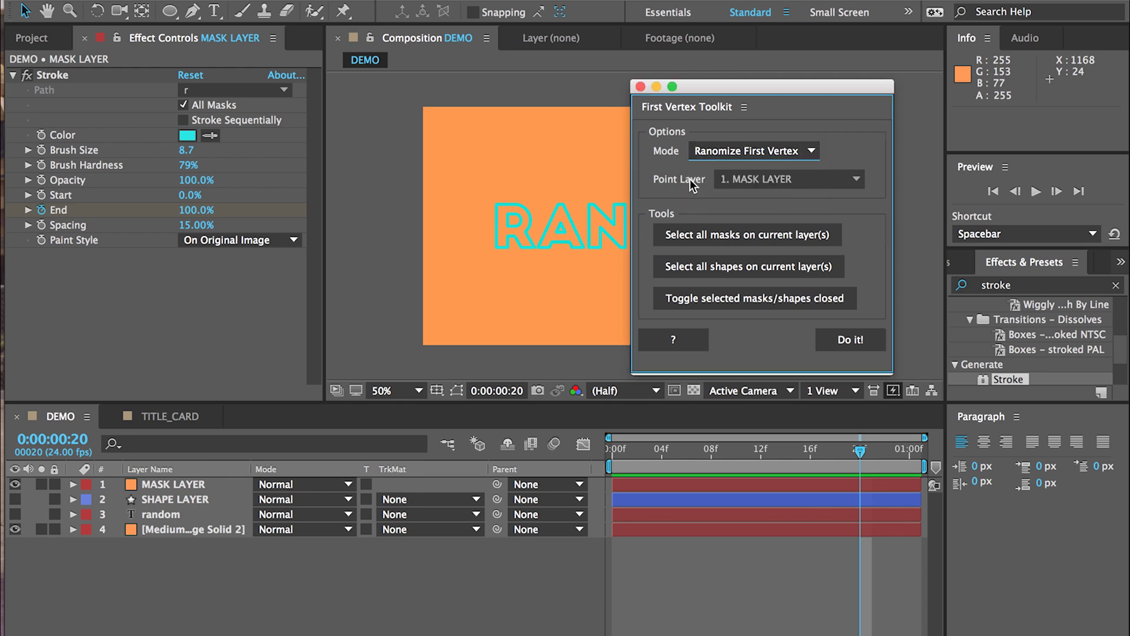
{"action": "left_click", "coordinate": [740, 153]}
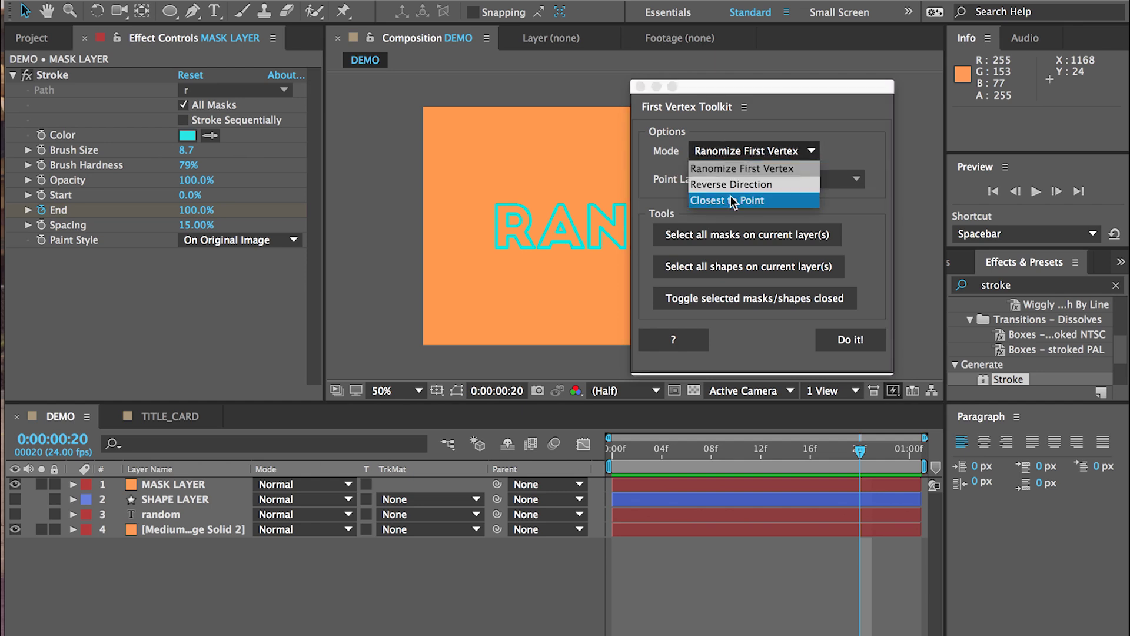
{"action": "left_click", "coordinate": [666, 160]}
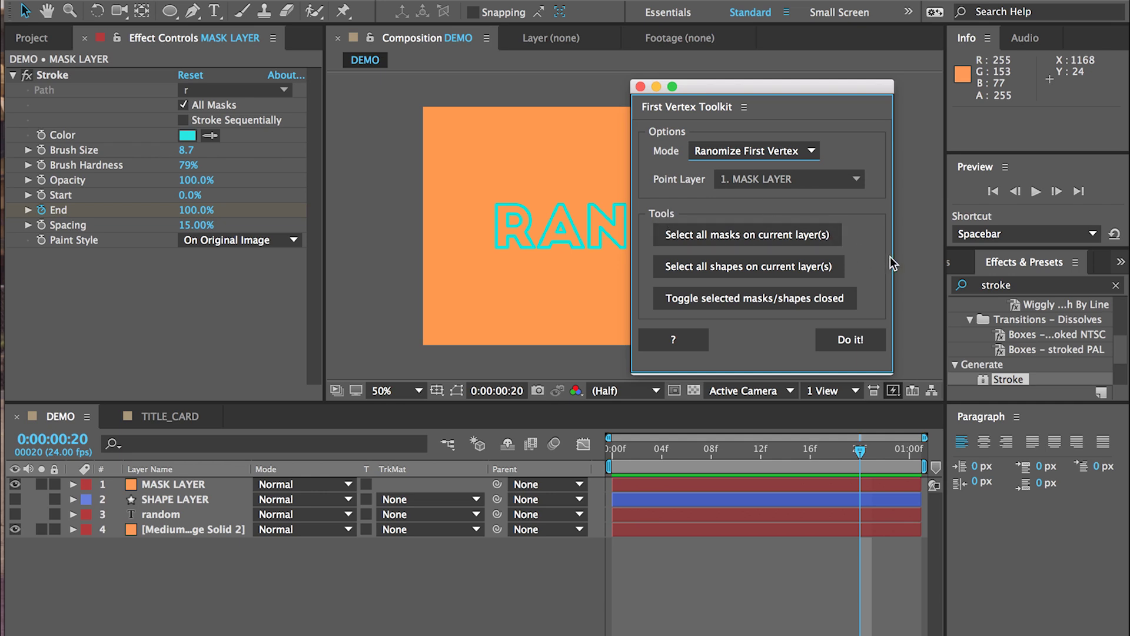
{"action": "left_click_drag", "start_coordinate": [893, 257], "coordinate": [879, 257]}
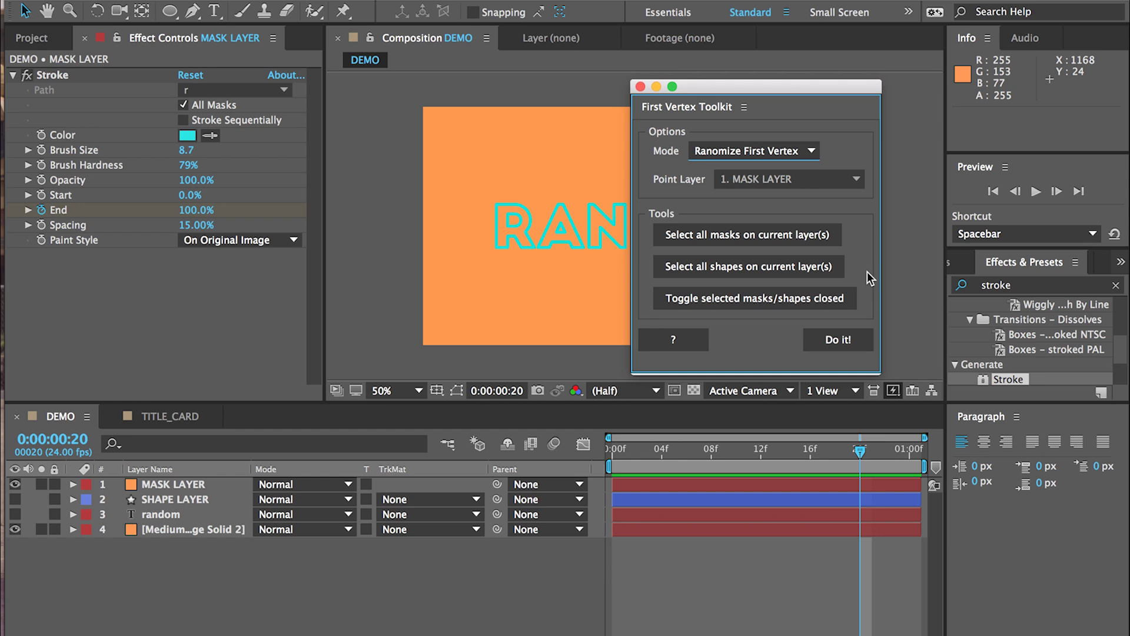
{"action": "left_click", "coordinate": [692, 344]}
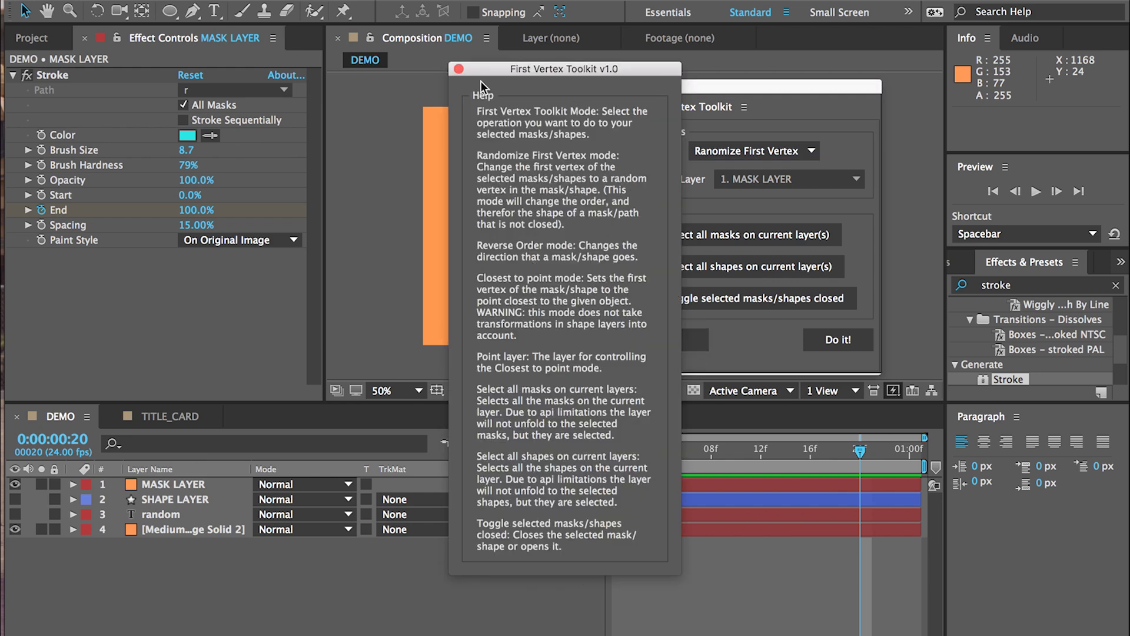
Close the toolkit Help notes and drag the toolkit window right to uncover RANDOM
{"action": "left_click", "coordinate": [458, 68]}
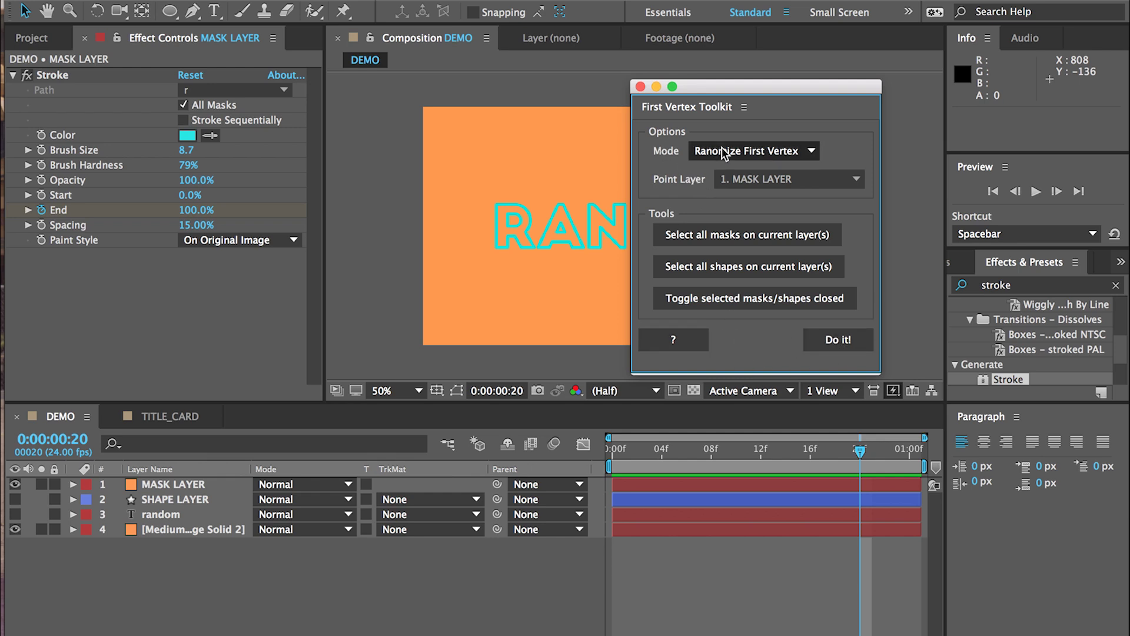
{"action": "left_click", "coordinate": [736, 87]}
{"action": "left_click_drag", "start_coordinate": [736, 87], "coordinate": [775, 105]}
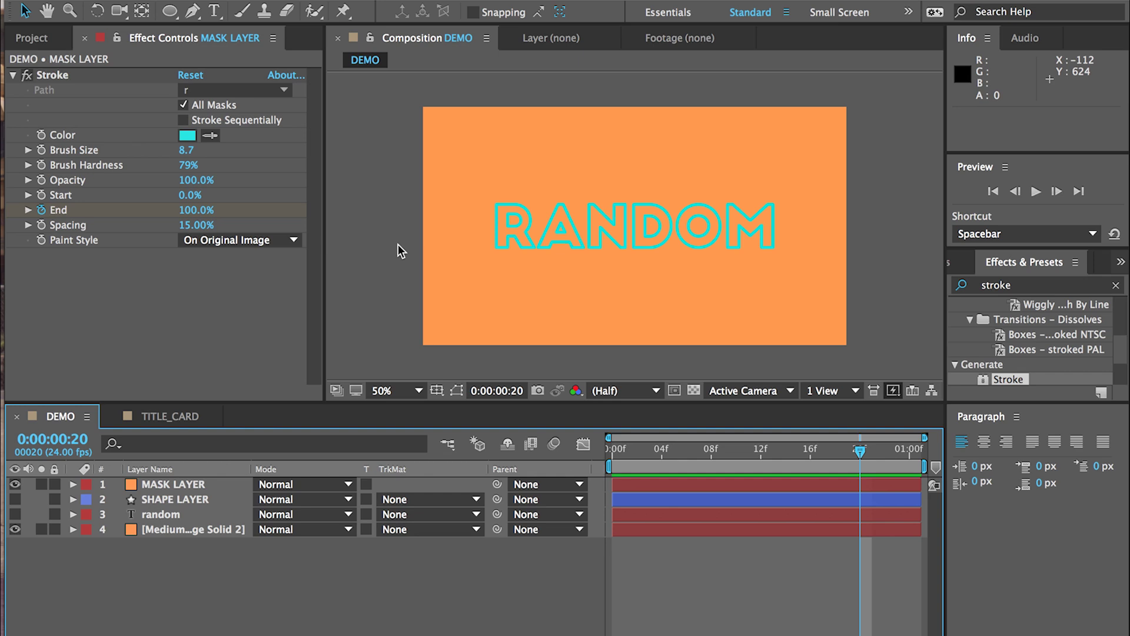
Reopen First Vertex Toolkit.jsx and park it at the upper right, clear of the comp
{"action": "left_click", "coordinate": [547, 0]}
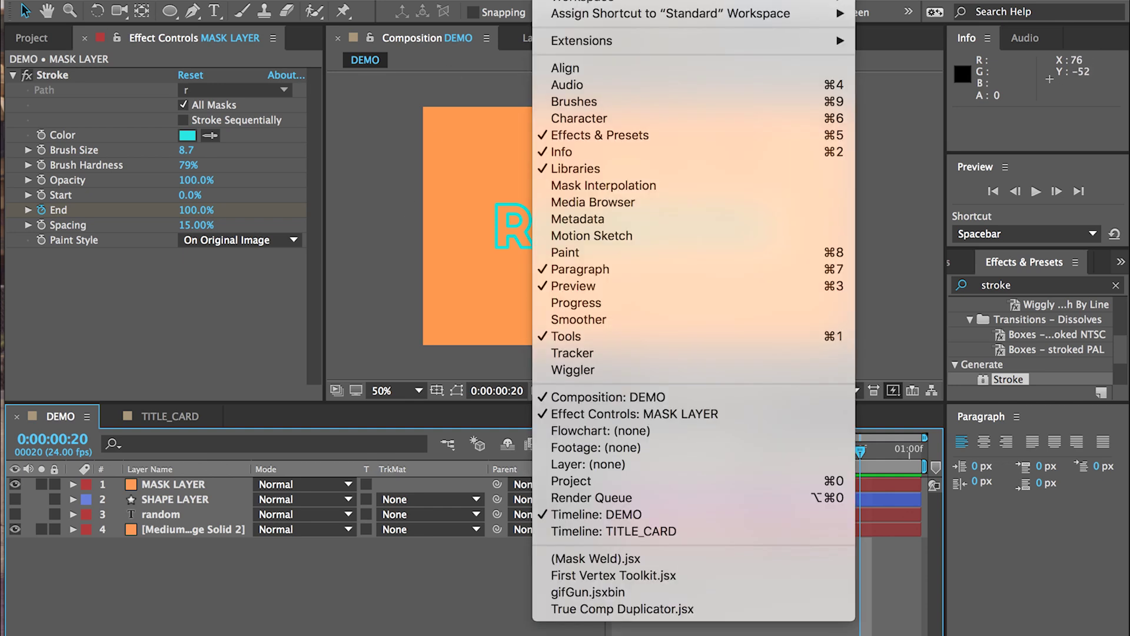
{"action": "left_click", "coordinate": [591, 575]}
{"action": "left_click_drag", "start_coordinate": [768, 106], "coordinate": [977, 72]}
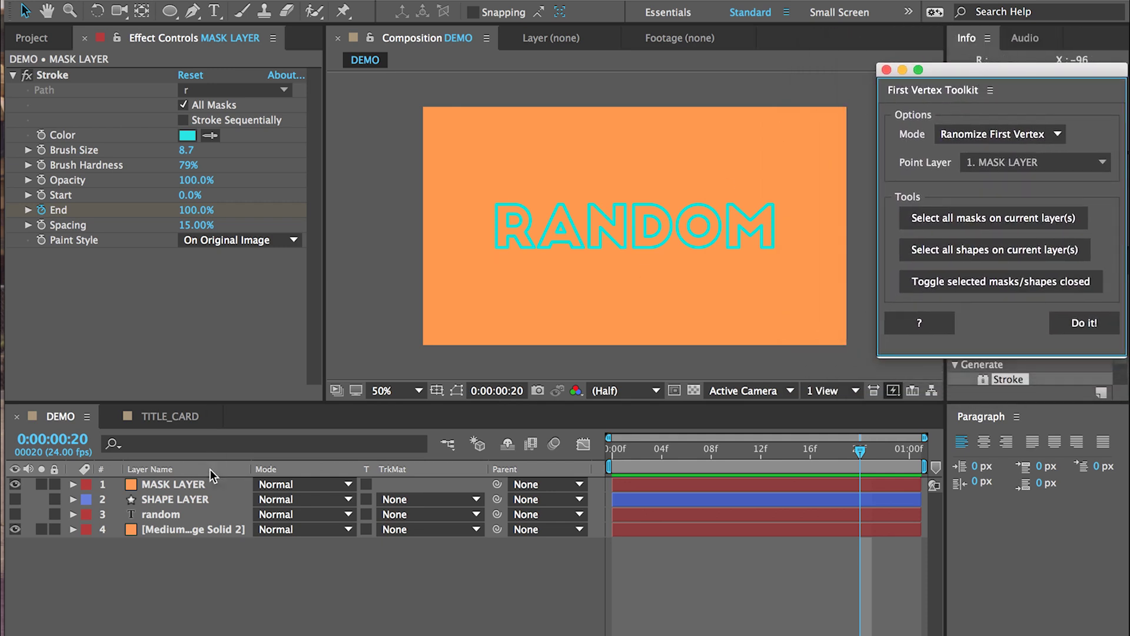
{"action": "left_click", "coordinate": [209, 582]}
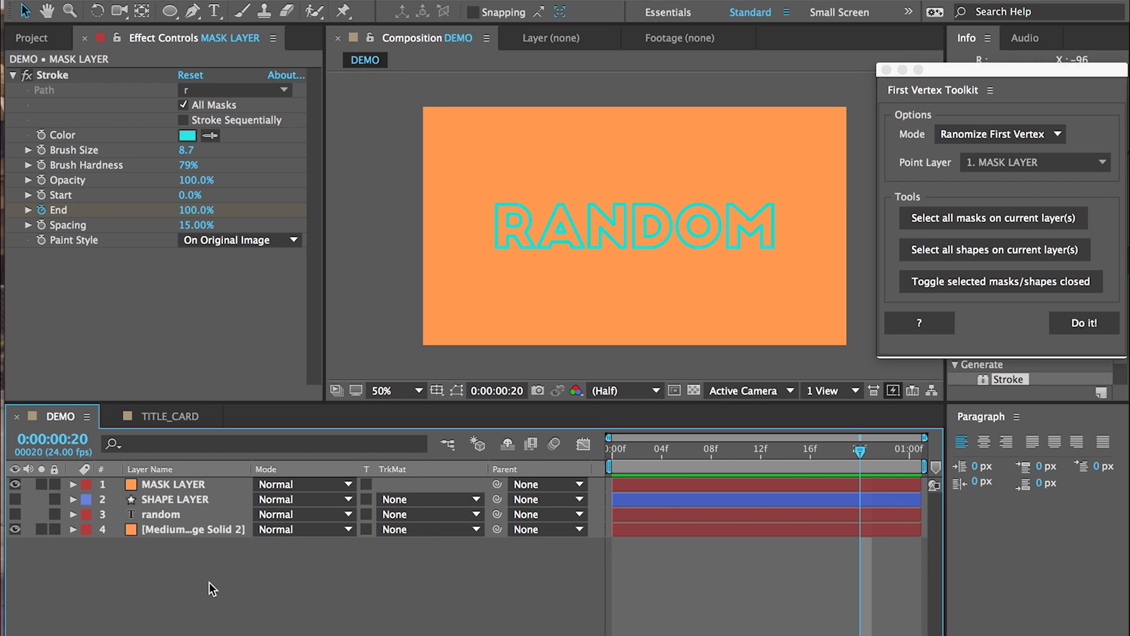
Inspect MASK LAYER's letter masks and preview its stroke write-on from frame 0
{"action": "left_click", "coordinate": [169, 486]}
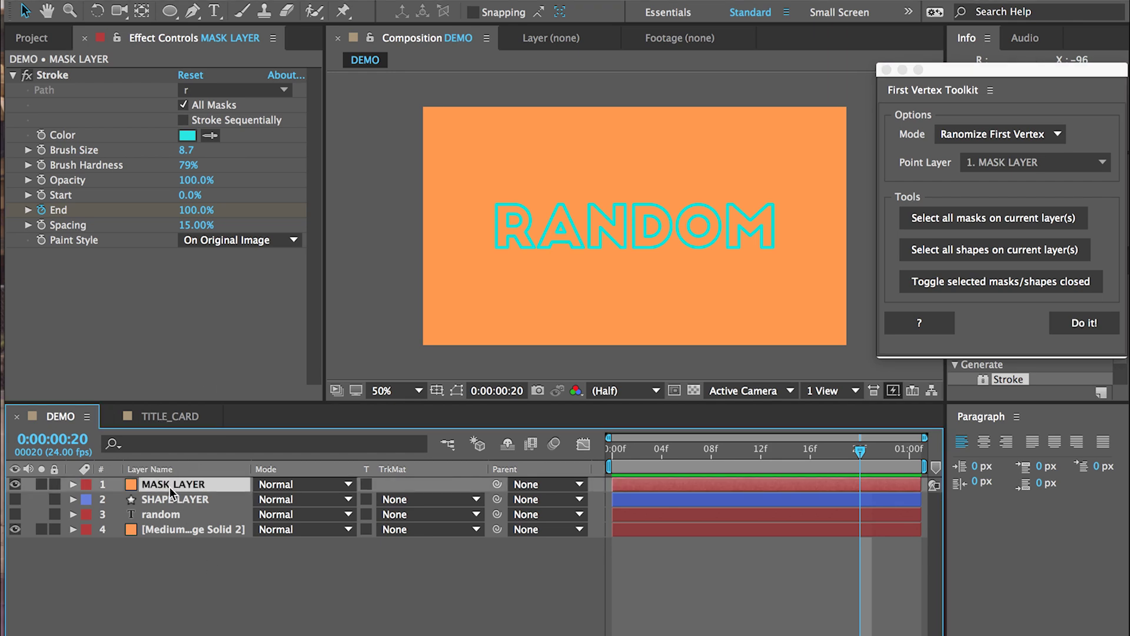
{"action": "key", "text": "m"}
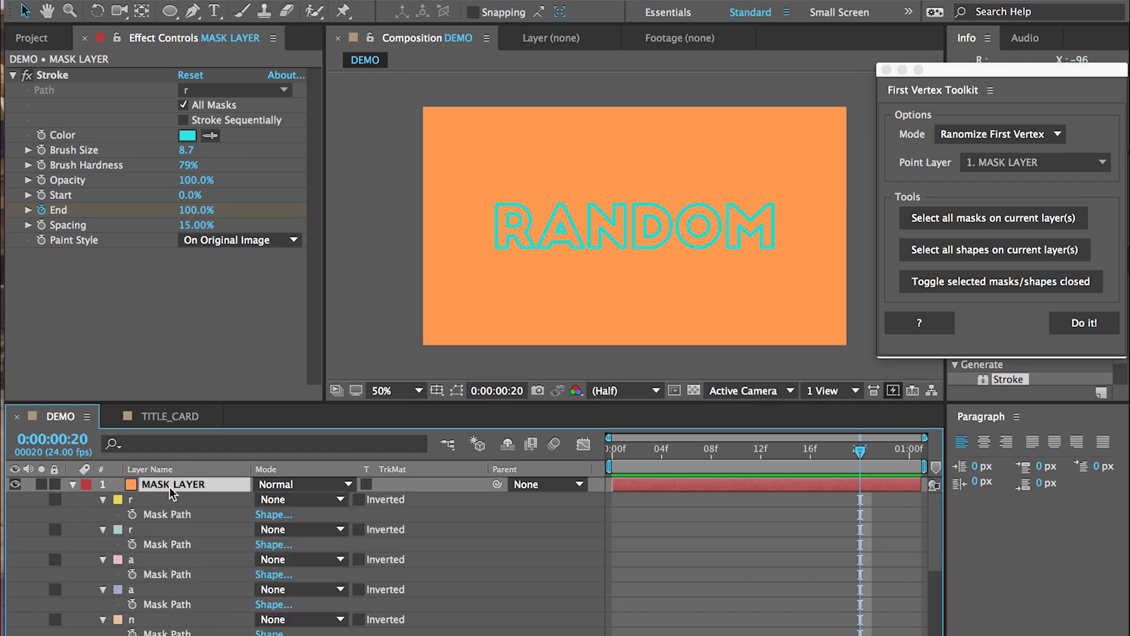
{"action": "key", "text": "m"}
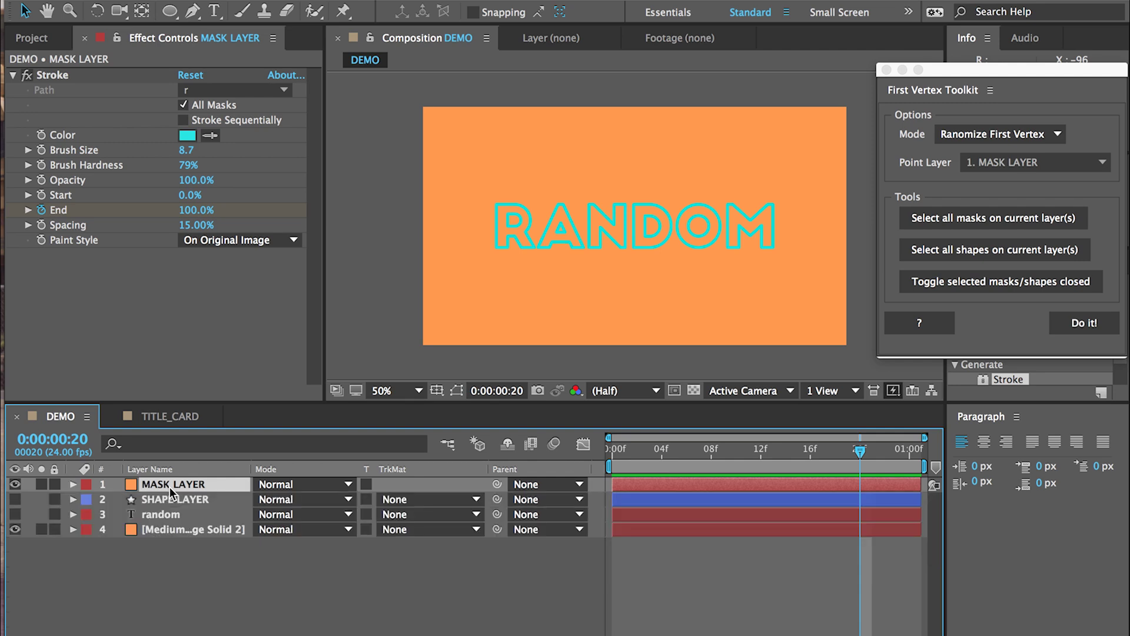
{"action": "key", "text": "Home"}
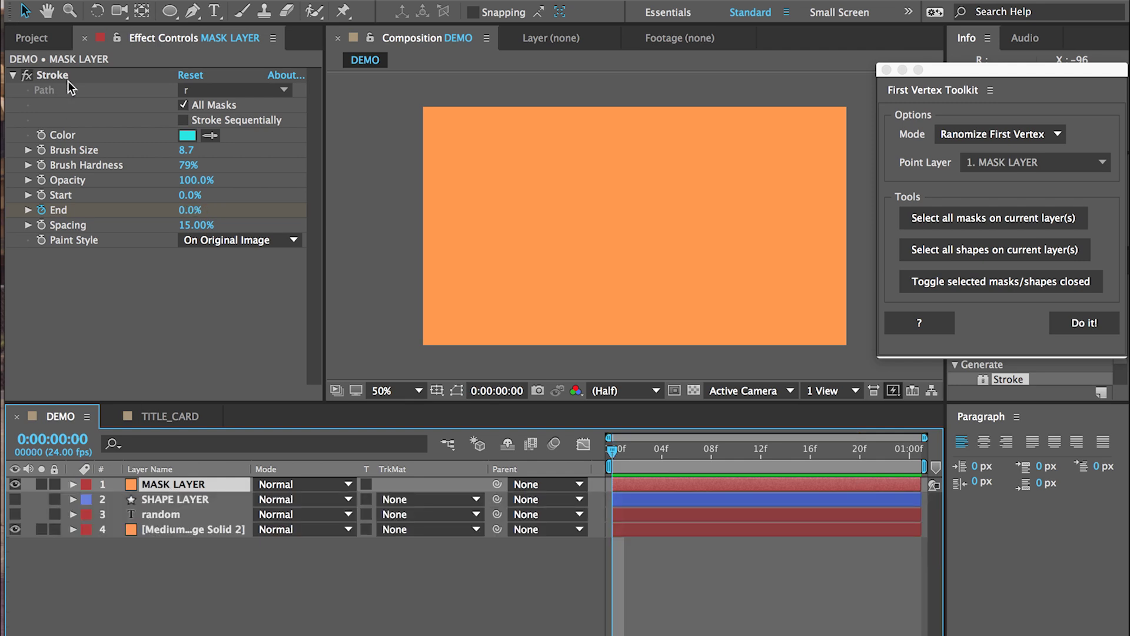
{"action": "key", "text": "space"}
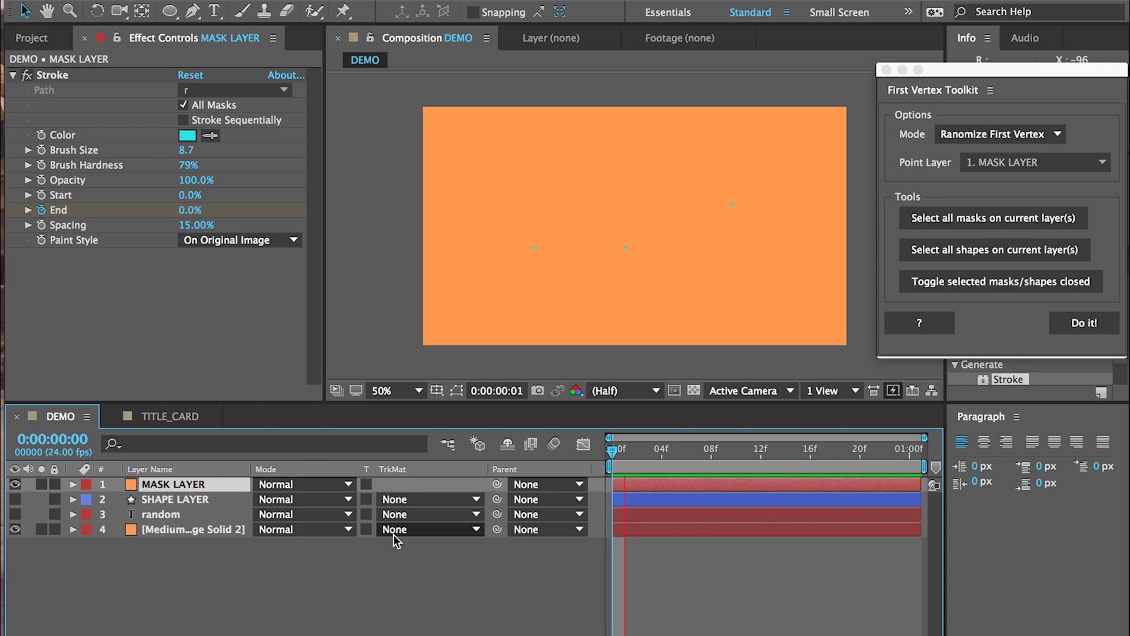
{"action": "key", "text": "space"}
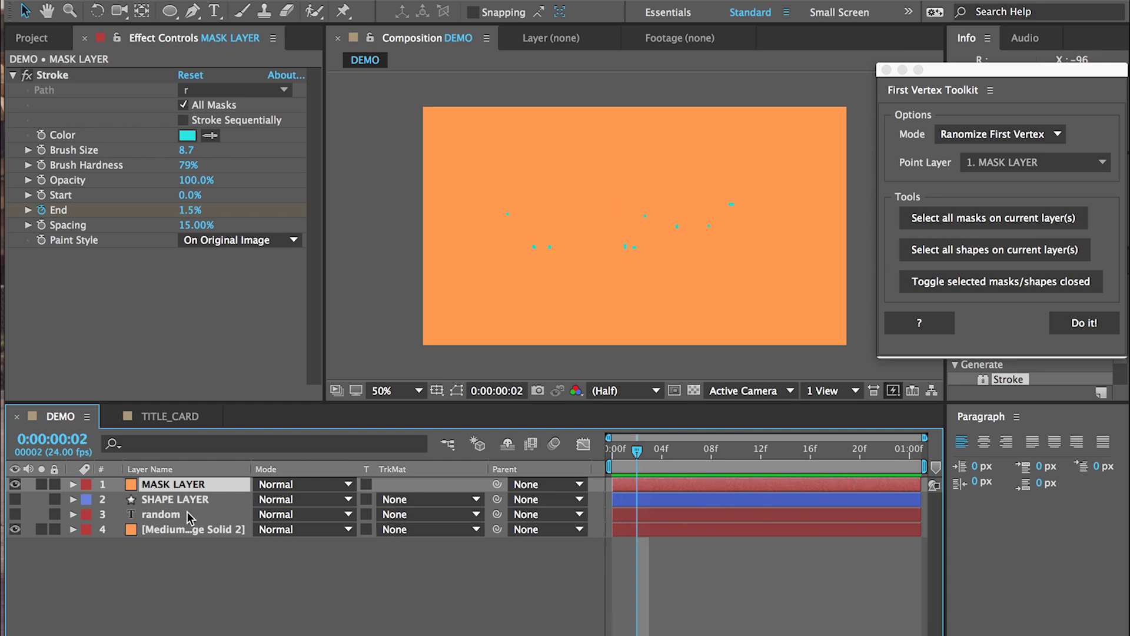
Hide MASK LAYER, show and select SHAPE LAYER, and preview its write-on from the start
{"action": "left_click", "coordinate": [15, 483]}
{"action": "left_click", "coordinate": [15, 498]}
{"action": "left_click", "coordinate": [194, 499]}
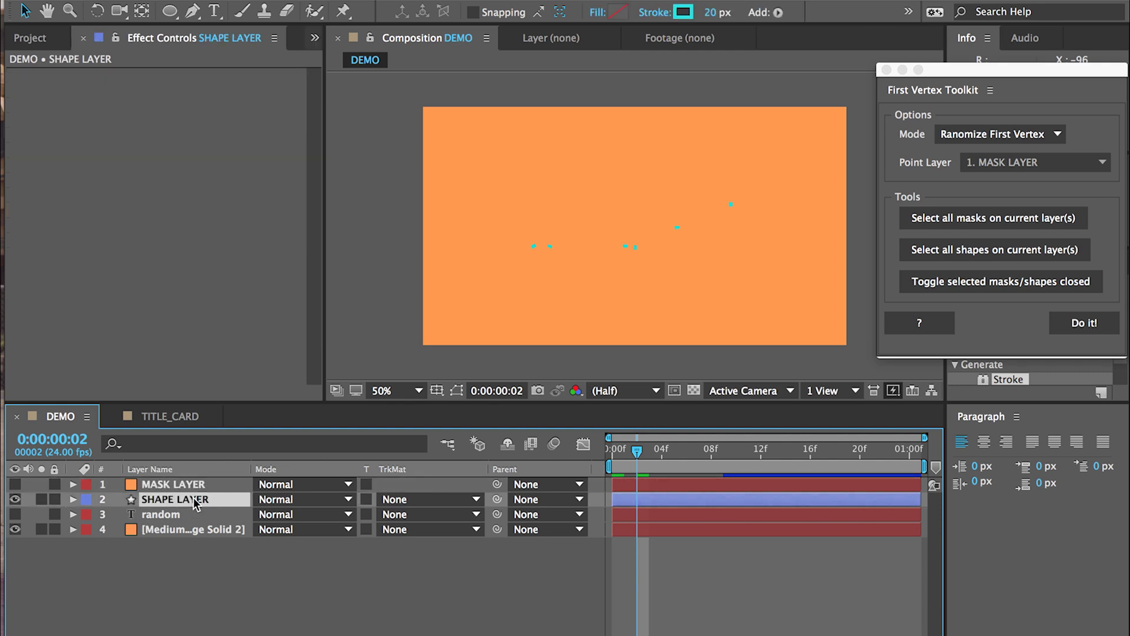
{"action": "key", "text": "Home"}
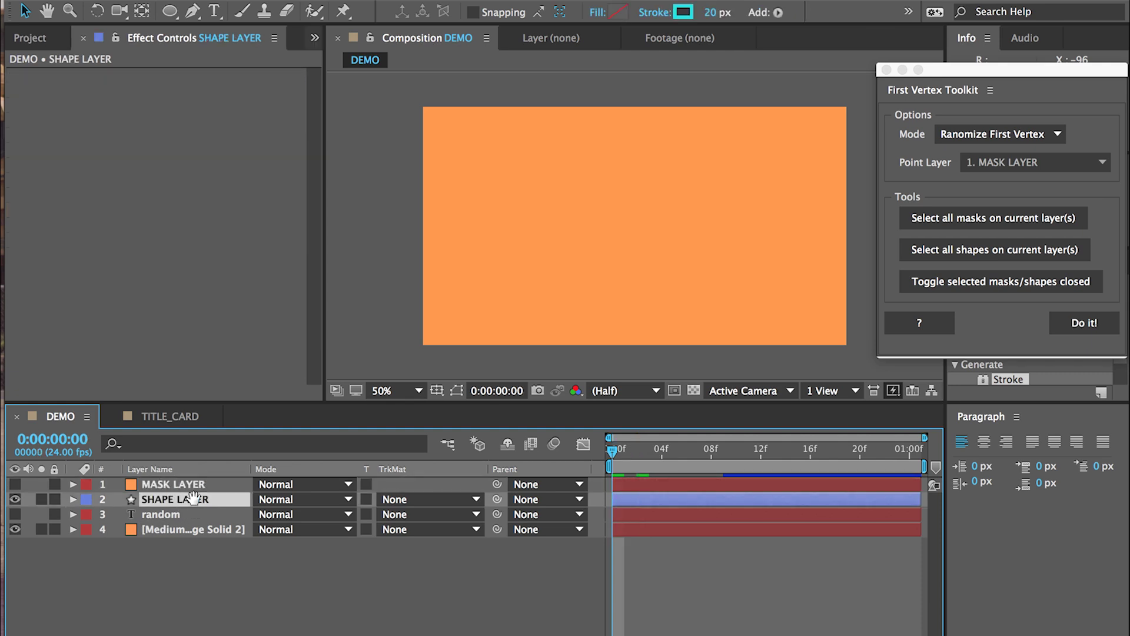
{"action": "key", "text": "space"}
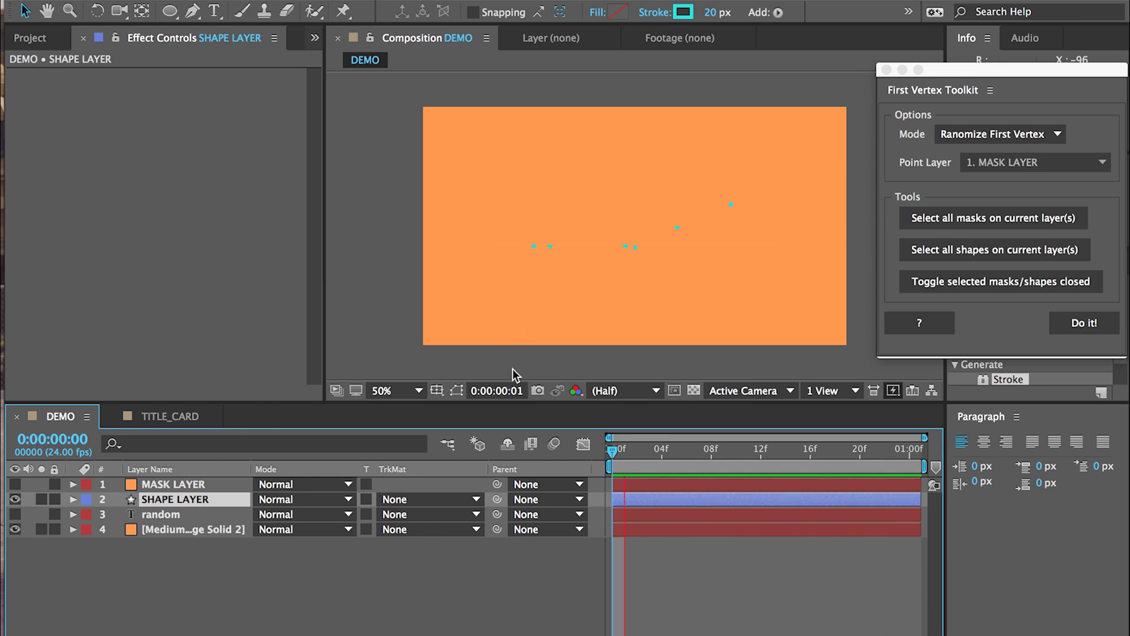
Stop the preview, scrub frames 0–12 to check RANDOM drawing on, then select all shape paths
{"action": "key", "text": "space"}
{"action": "key", "text": "Home"}
{"action": "left_click_drag", "start_coordinate": [627, 465], "coordinate": [741, 462]}
{"action": "key", "text": "space"}
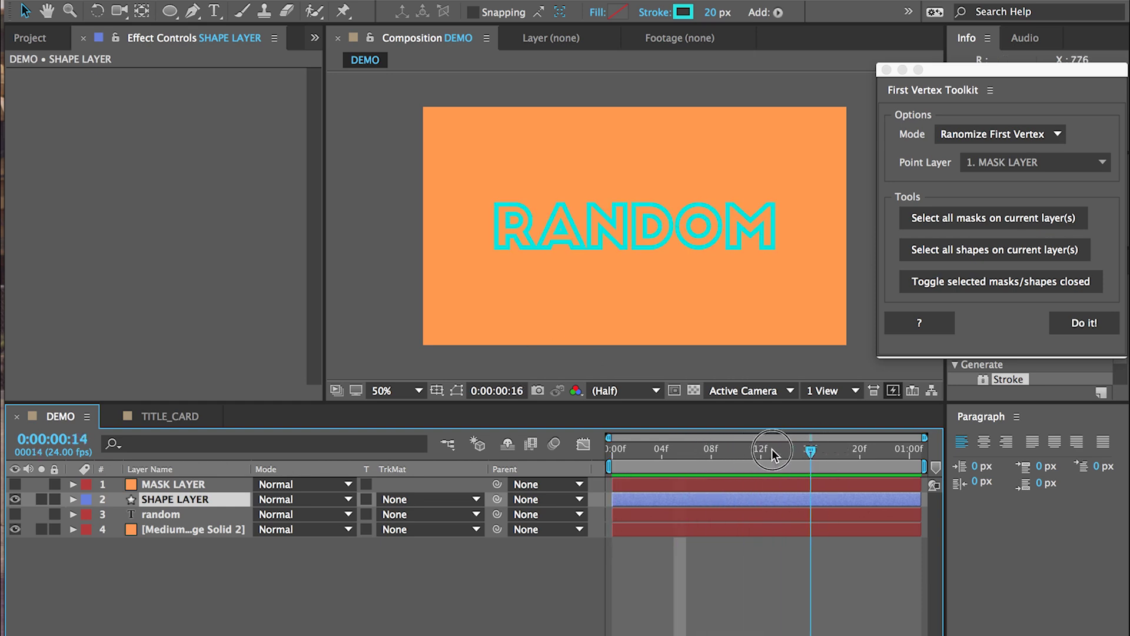
{"action": "key", "text": "space"}
{"action": "mouse_move", "coordinate": [704, 457]}
{"action": "left_mouse_down"}
{"action": "mouse_move", "coordinate": [624, 462]}
{"action": "mouse_move", "coordinate": [772, 455]}
{"action": "left_mouse_up"}
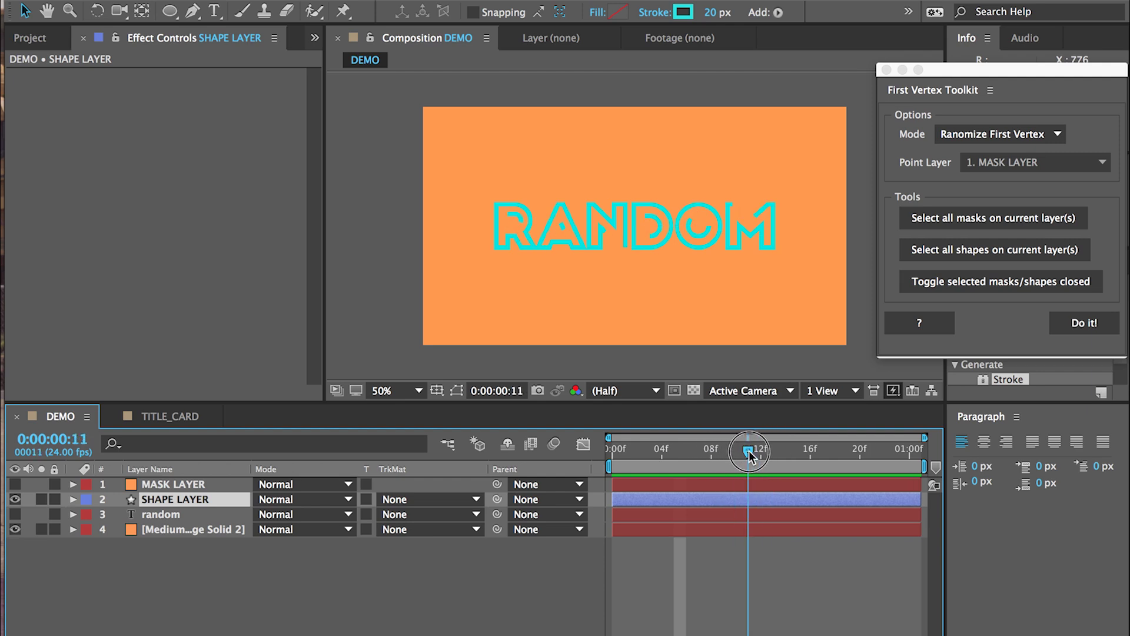
{"action": "mouse_move", "coordinate": [750, 455]}
{"action": "left_mouse_down"}
{"action": "mouse_move", "coordinate": [736, 454]}
{"action": "mouse_move", "coordinate": [756, 458]}
{"action": "left_mouse_up"}
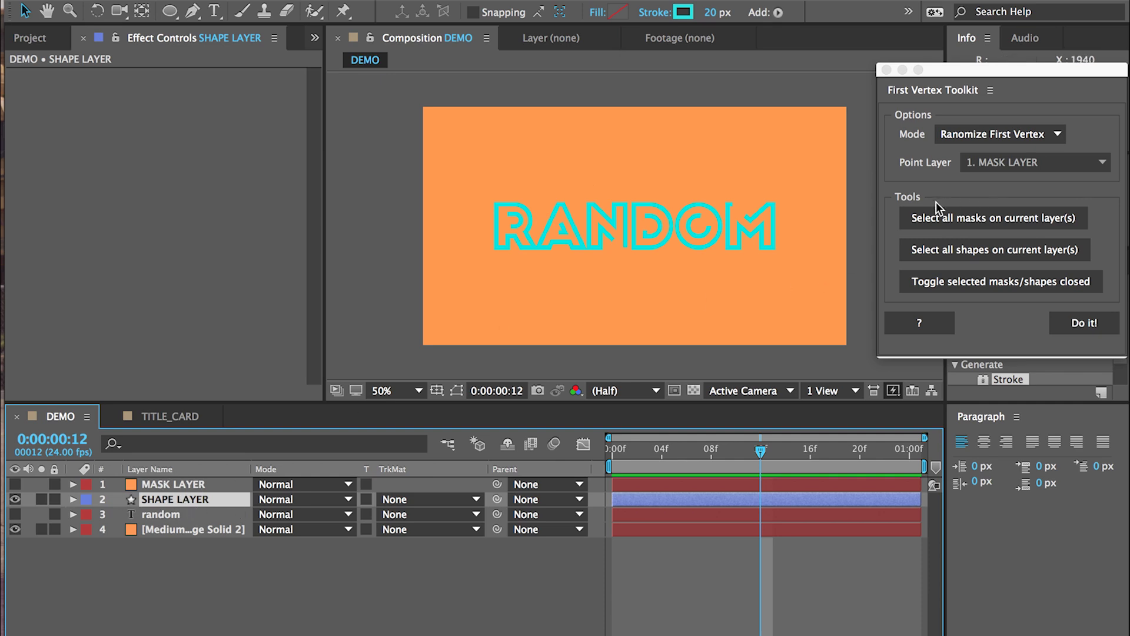
{"action": "left_click", "coordinate": [953, 246]}
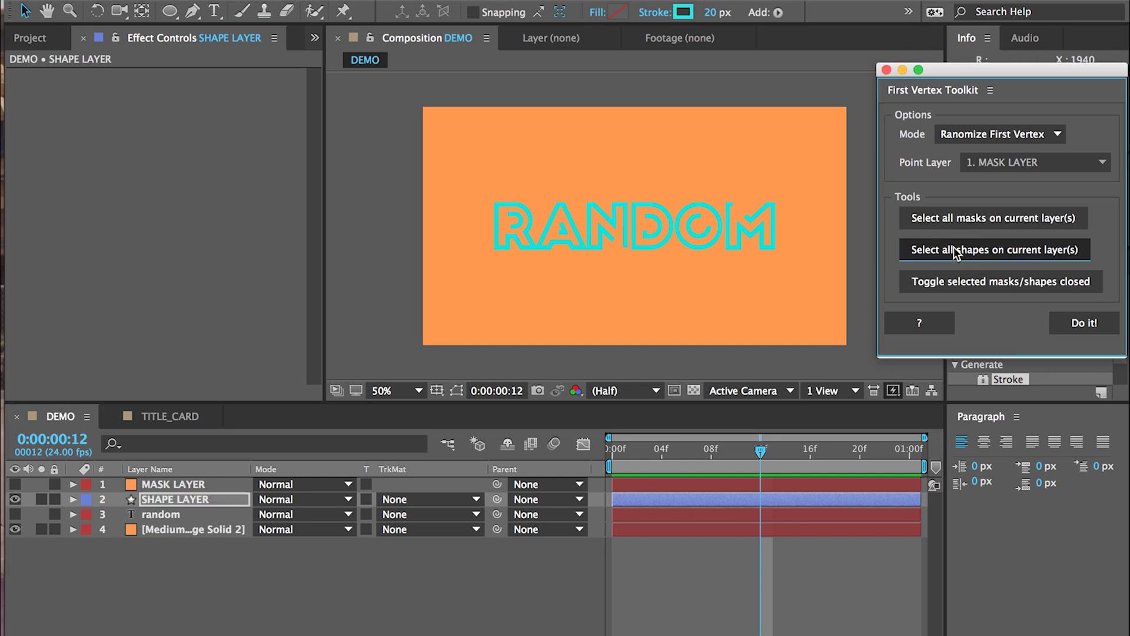
Expand SHAPE LAYER's Contents to show letter groups r, a, n, d, o, m
{"action": "left_click", "coordinate": [217, 497]}
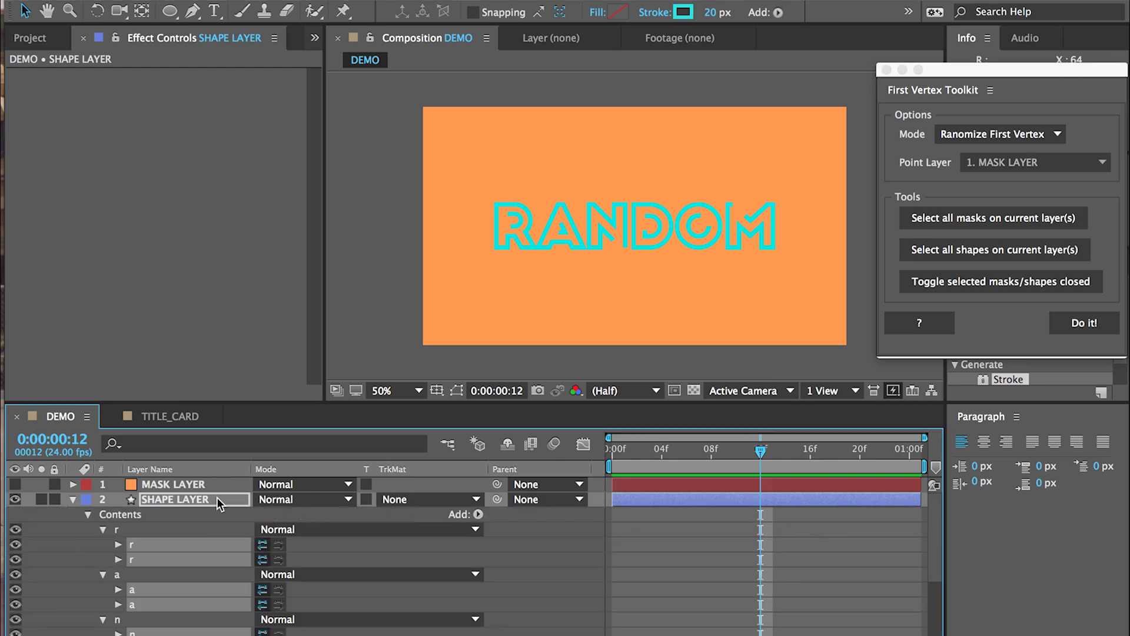
{"action": "scroll", "coordinate": [193, 553], "scroll_direction": "down", "scroll_amount": 5}
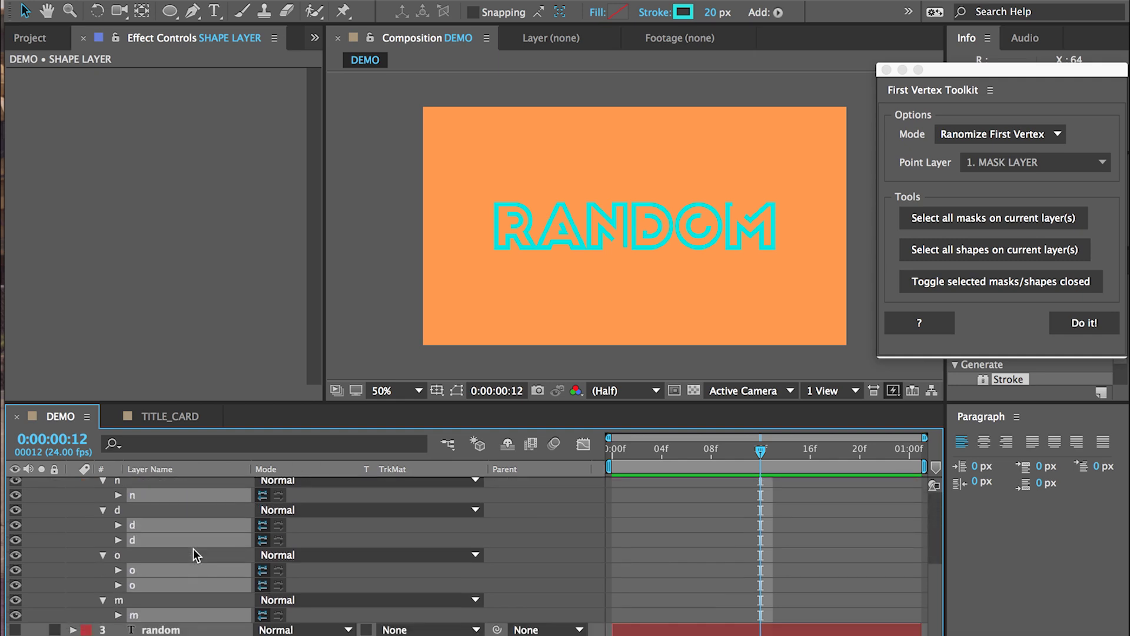
{"action": "scroll", "coordinate": [193, 549], "scroll_direction": "up", "scroll_amount": 5}
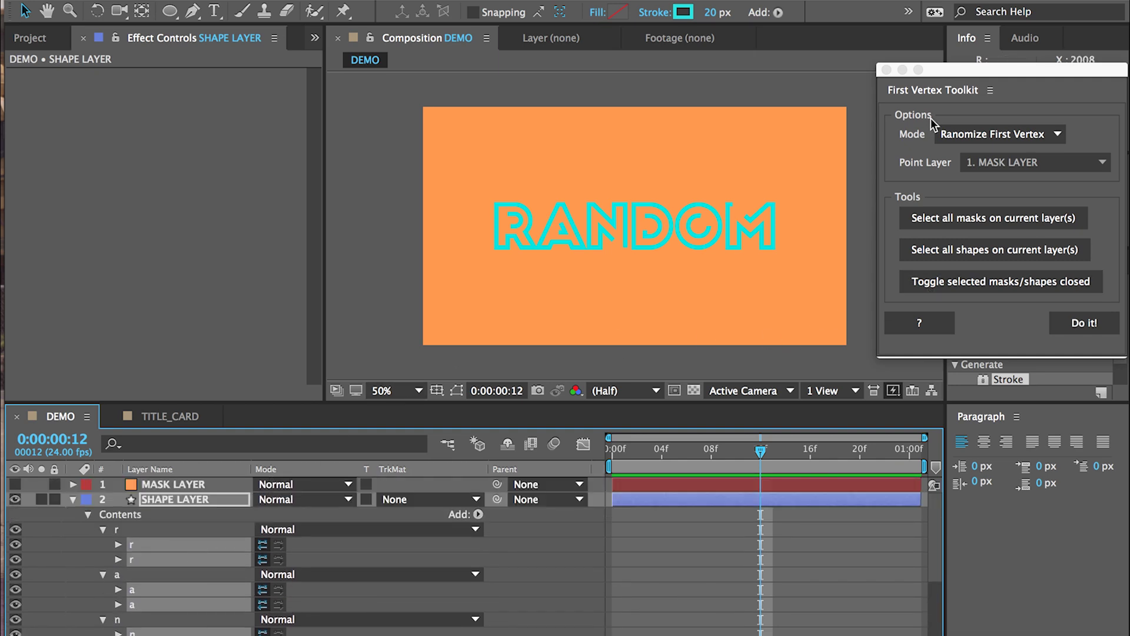
Apply Ranomize First Vertex to the letter paths and scrub to compare stroke starts
{"action": "left_click", "coordinate": [1028, 136]}
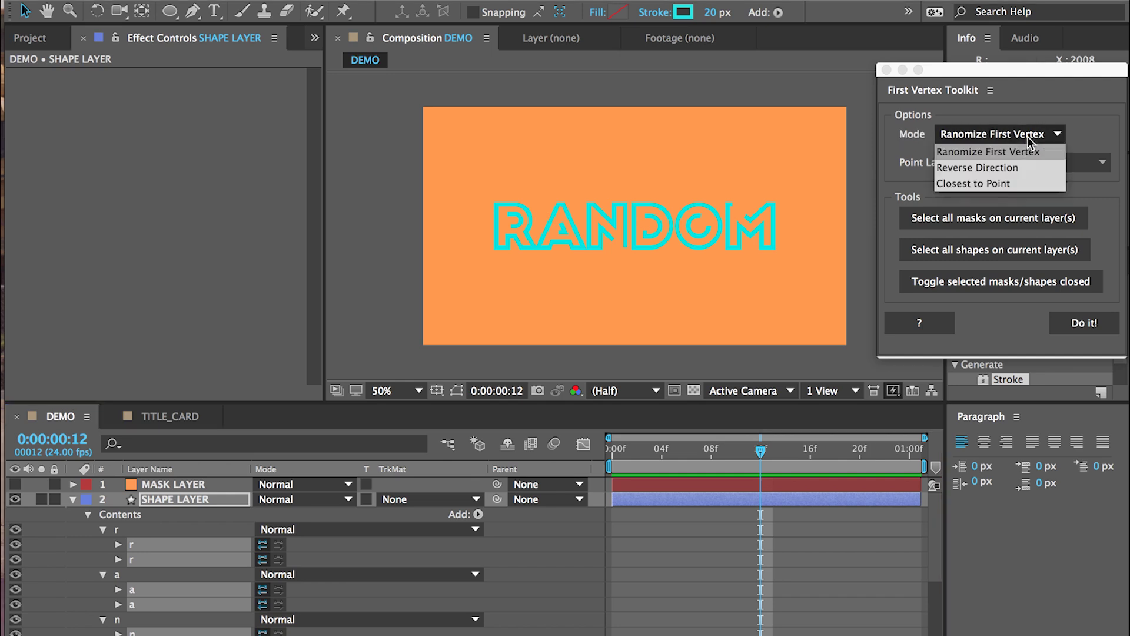
{"action": "left_click", "coordinate": [1028, 136]}
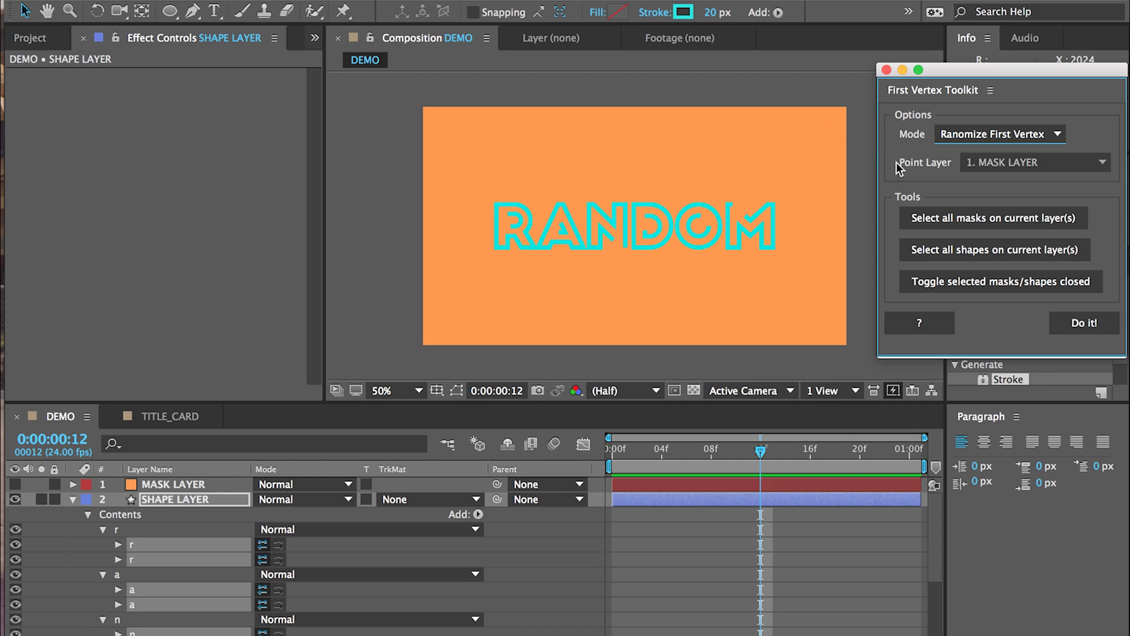
{"action": "left_click", "coordinate": [1073, 326]}
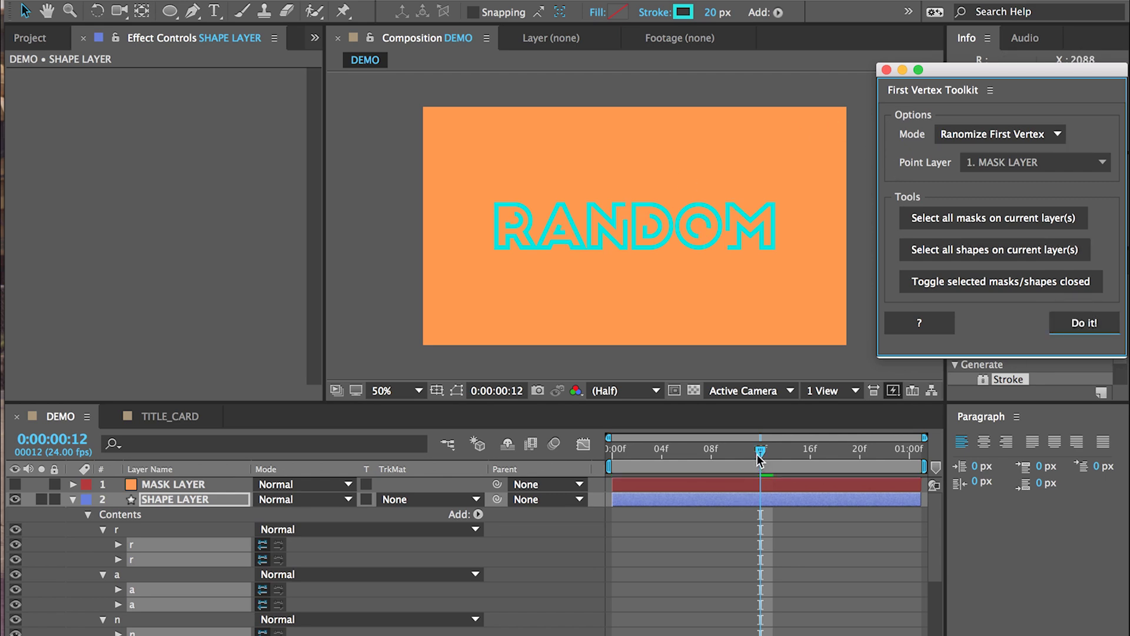
{"action": "mouse_move", "coordinate": [760, 459]}
{"action": "left_mouse_down"}
{"action": "mouse_move", "coordinate": [636, 462]}
{"action": "mouse_move", "coordinate": [784, 464]}
{"action": "mouse_move", "coordinate": [661, 468]}
{"action": "mouse_move", "coordinate": [629, 484]}
{"action": "mouse_move", "coordinate": [776, 470]}
{"action": "left_mouse_up"}
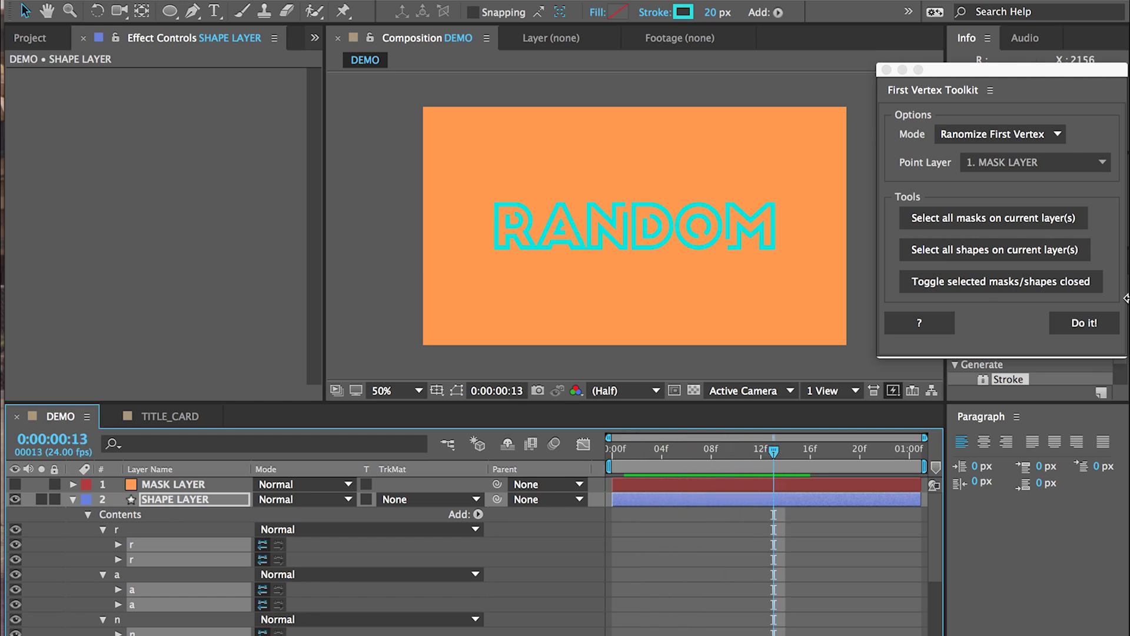
{"action": "left_click", "coordinate": [1084, 323]}
{"action": "left_click", "coordinate": [1085, 322]}
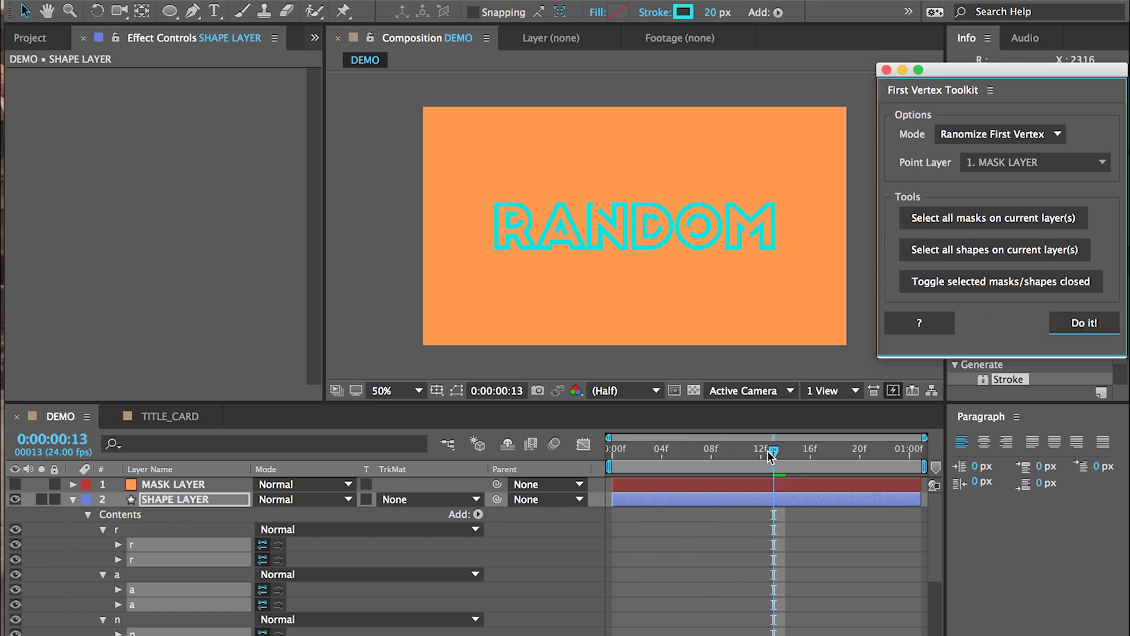
{"action": "left_click_drag", "start_coordinate": [771, 456], "coordinate": [748, 455]}
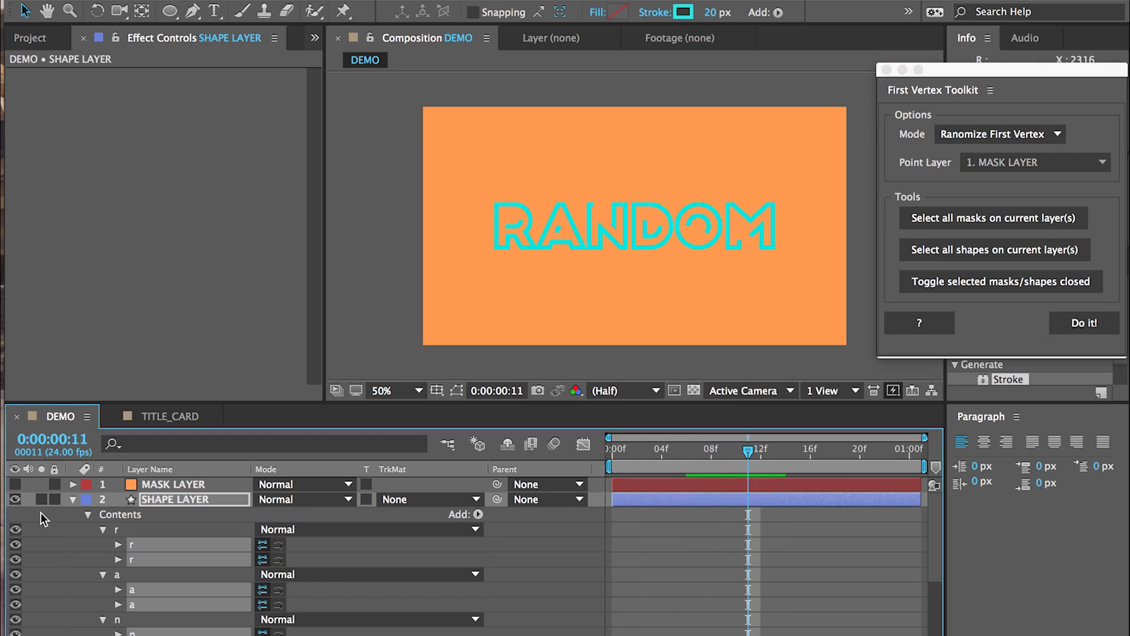
Deselect the r paths, re-randomize the remaining start points, and scrub the early frames
{"action": "left_click", "coordinate": [147, 544], "text": "super"}
{"action": "left_click", "coordinate": [147, 560], "text": "super"}
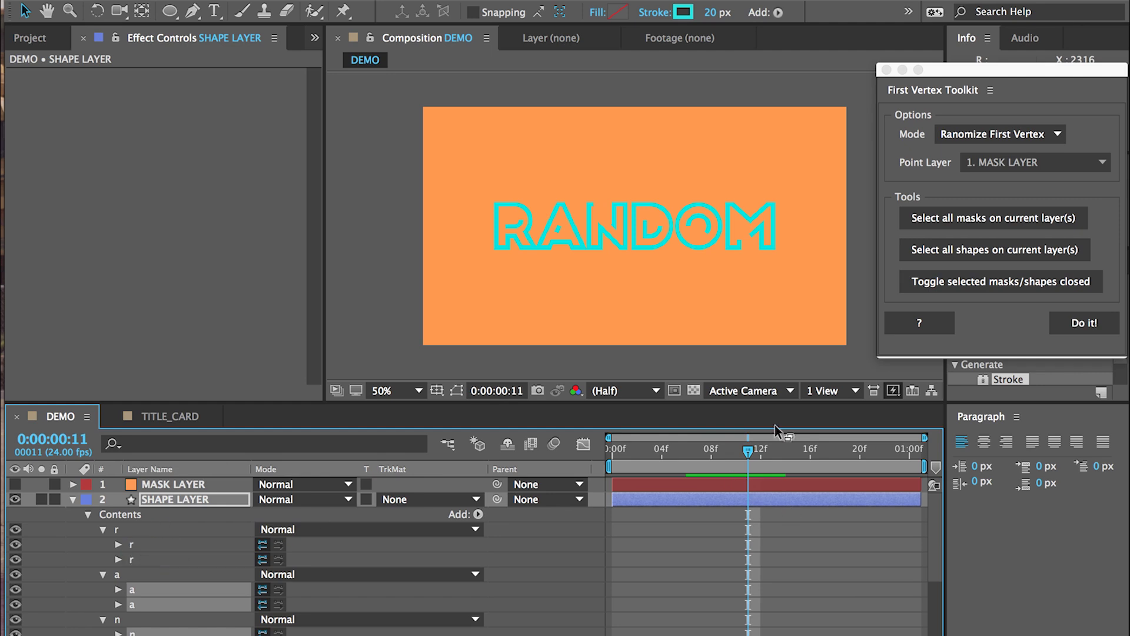
{"action": "left_click", "coordinate": [1083, 323]}
{"action": "left_click", "coordinate": [1083, 322]}
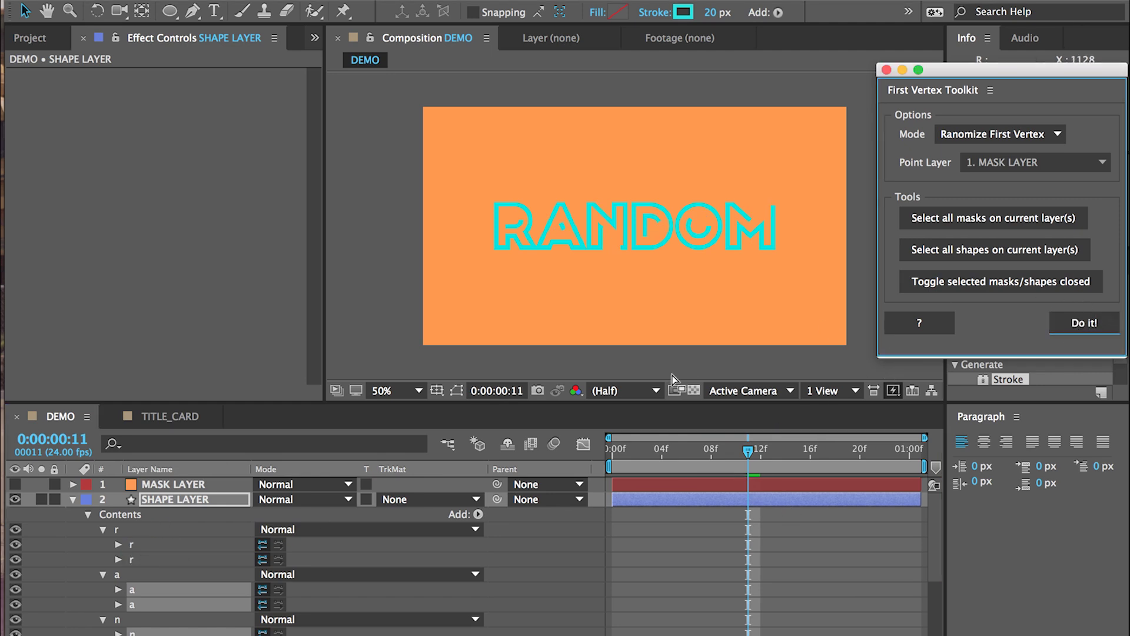
{"action": "mouse_move", "coordinate": [747, 452]}
{"action": "left_mouse_down"}
{"action": "mouse_move", "coordinate": [635, 450]}
{"action": "mouse_move", "coordinate": [840, 449]}
{"action": "mouse_move", "coordinate": [676, 458]}
{"action": "mouse_move", "coordinate": [799, 452]}
{"action": "left_mouse_up"}
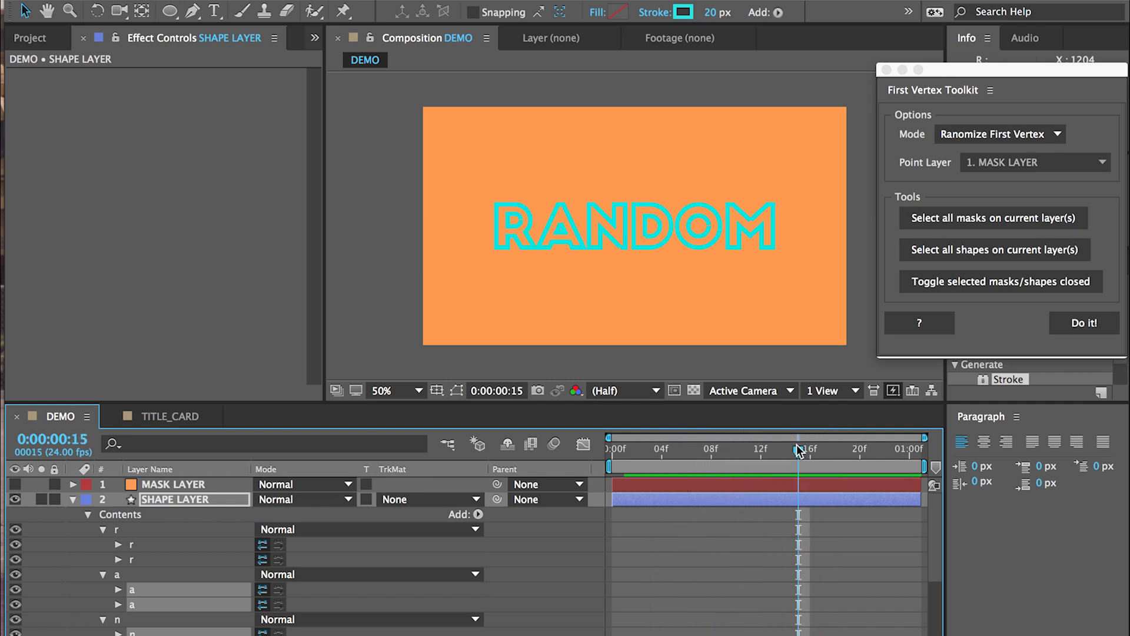
Collapse SHAPE LAYER, hide it, show and select MASK LAYER, and go to frame 11
{"action": "left_click", "coordinate": [72, 499]}
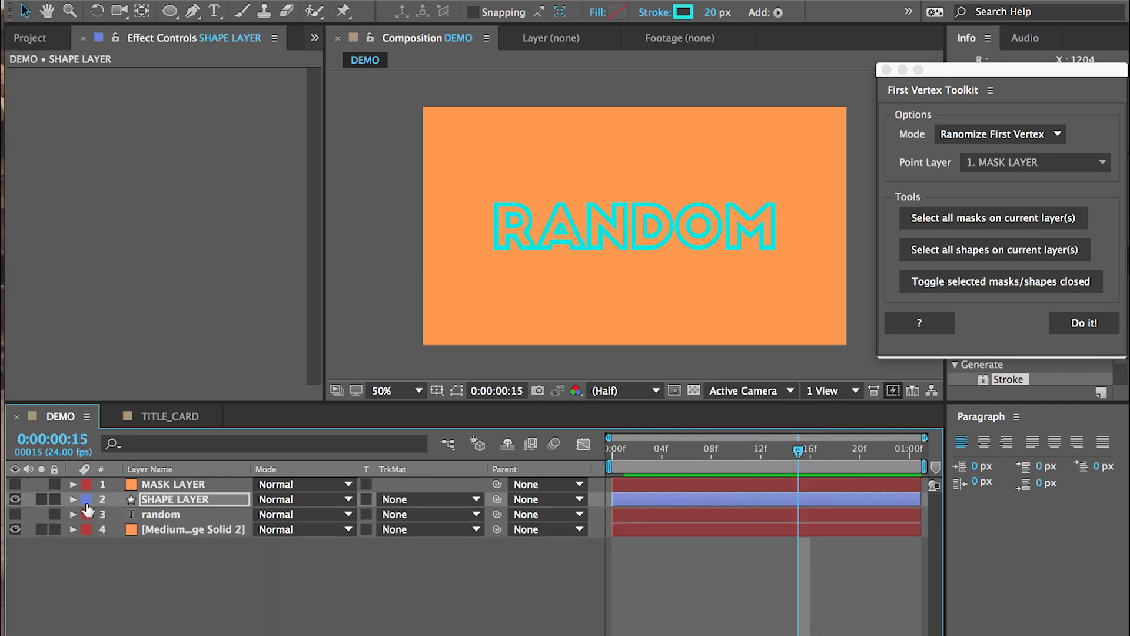
{"action": "left_click", "coordinate": [14, 499]}
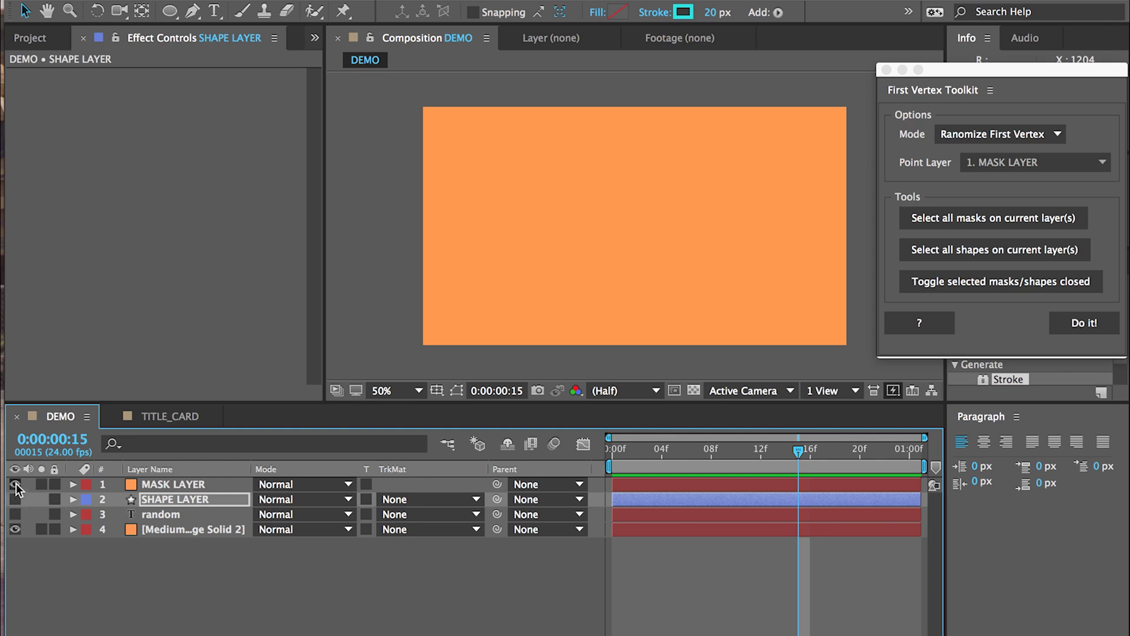
{"action": "left_click", "coordinate": [15, 484]}
{"action": "left_click", "coordinate": [187, 484]}
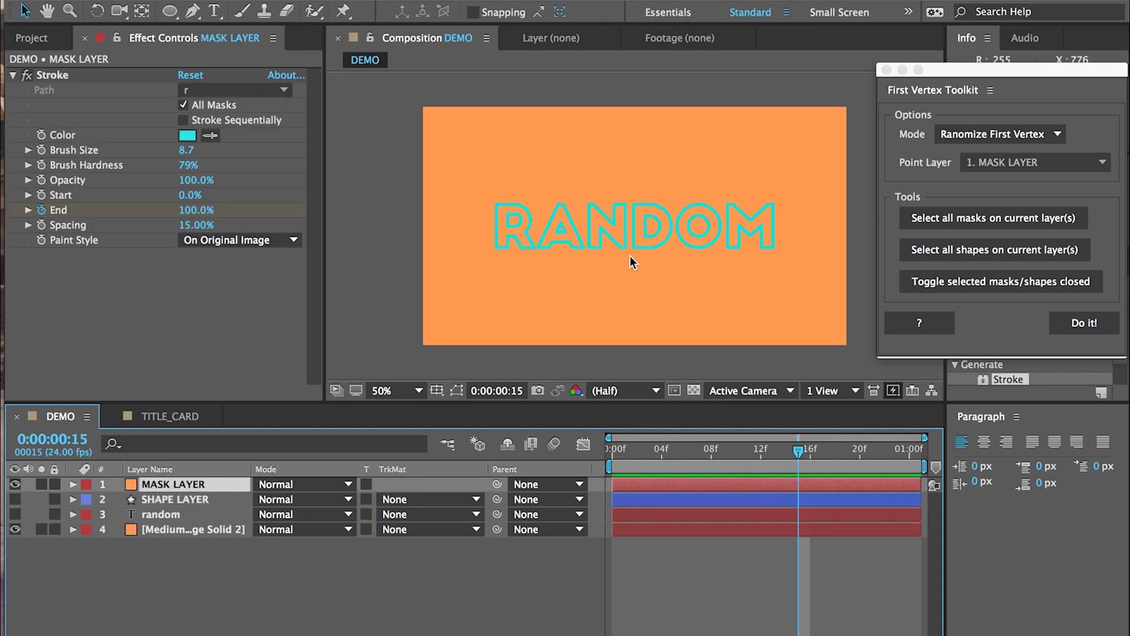
{"action": "left_click_drag", "start_coordinate": [798, 450], "coordinate": [735, 451]}
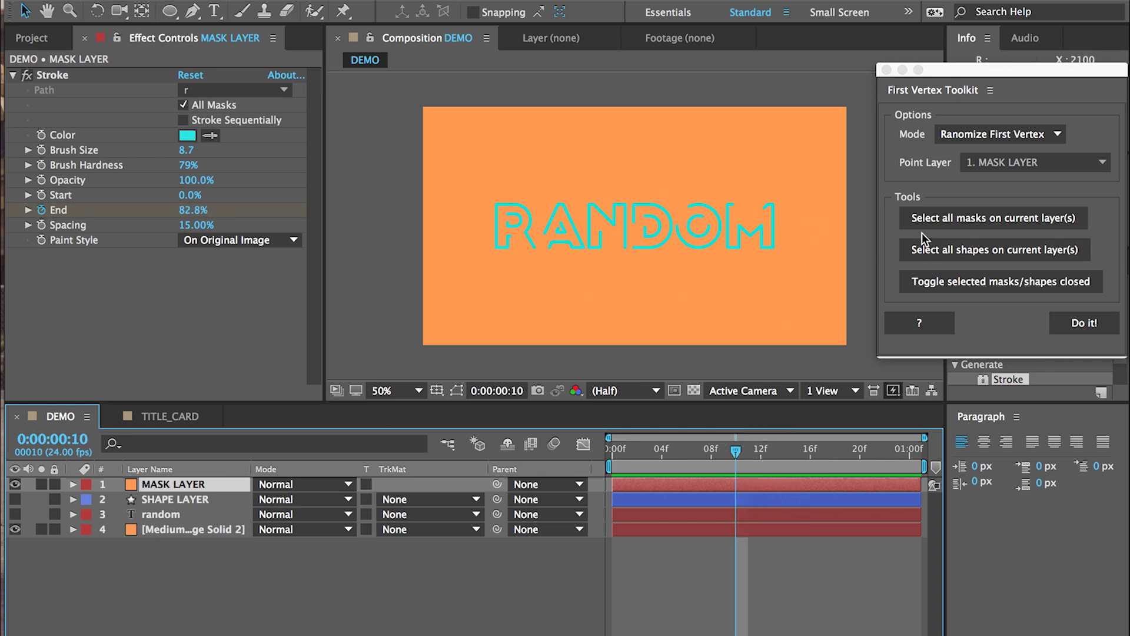
Randomize the first vertex of all masks, preview to frame 12, and collapse the mask list
{"action": "left_click", "coordinate": [946, 224]}
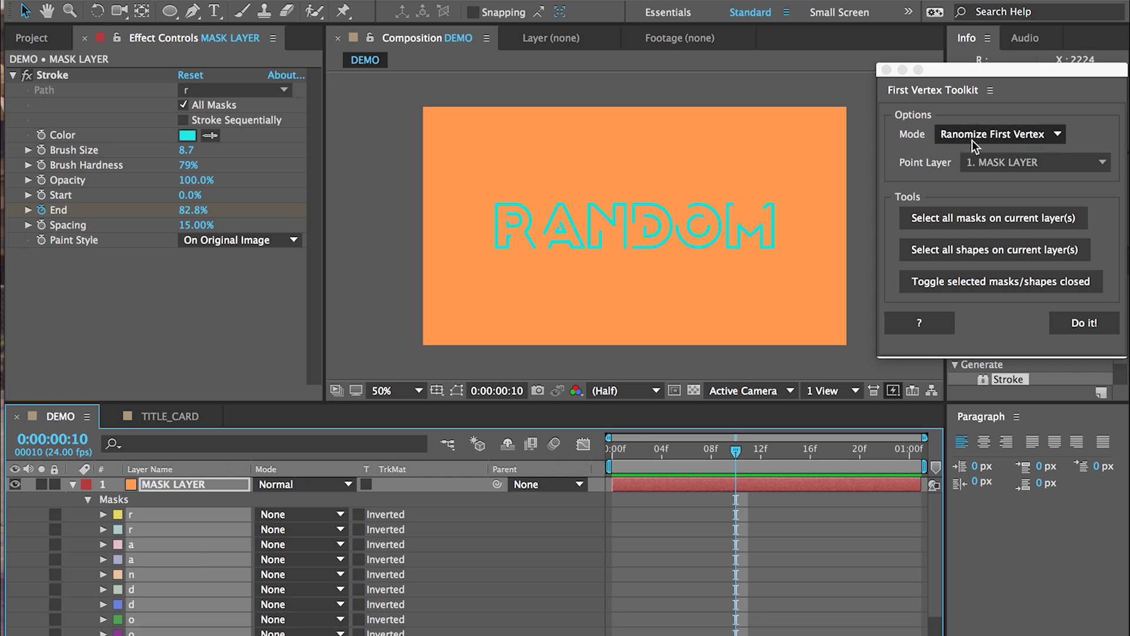
{"action": "left_click", "coordinate": [1074, 325]}
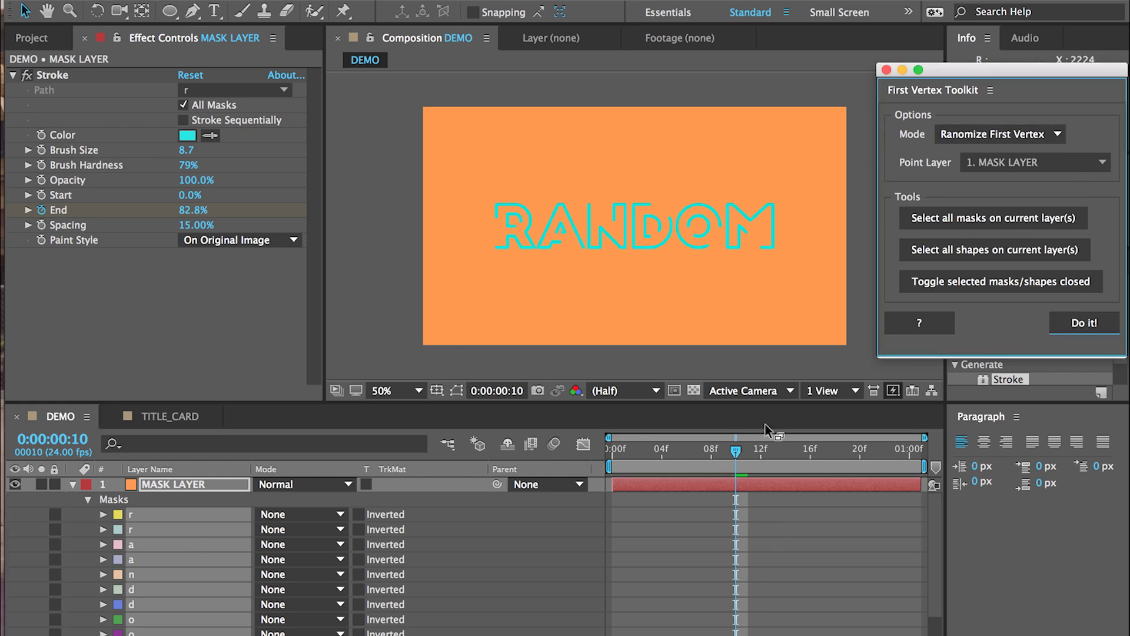
{"action": "mouse_move", "coordinate": [737, 452]}
{"action": "left_mouse_down"}
{"action": "mouse_move", "coordinate": [804, 454]}
{"action": "mouse_move", "coordinate": [574, 500]}
{"action": "mouse_move", "coordinate": [715, 471]}
{"action": "mouse_move", "coordinate": [839, 468]}
{"action": "mouse_move", "coordinate": [590, 461]}
{"action": "left_mouse_up"}
{"action": "key", "text": "space"}
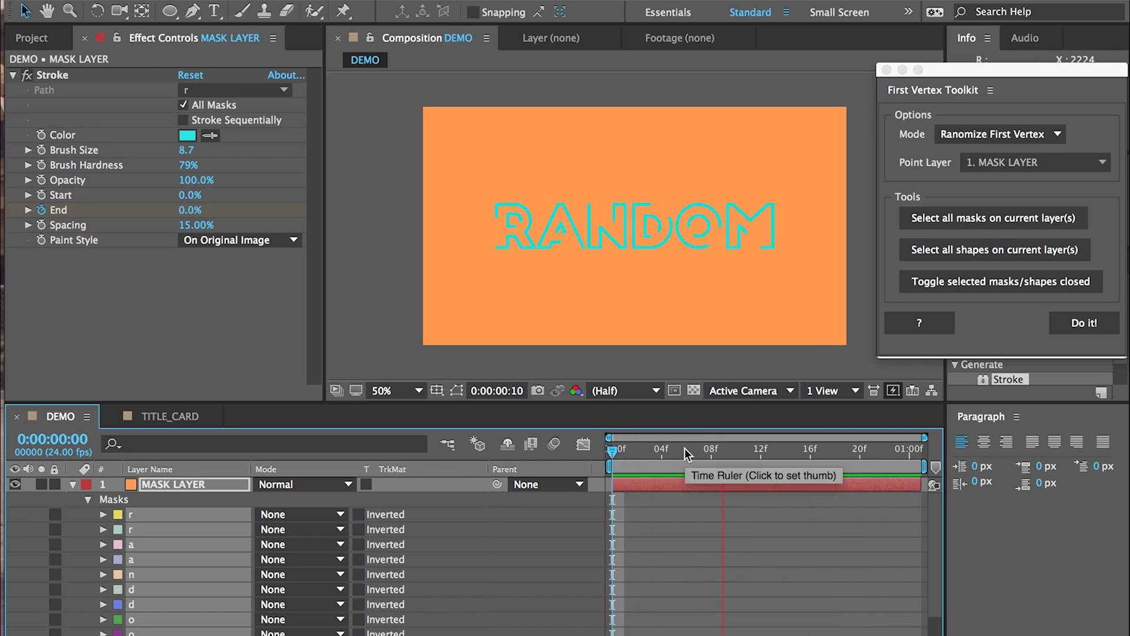
{"action": "key", "text": "space"}
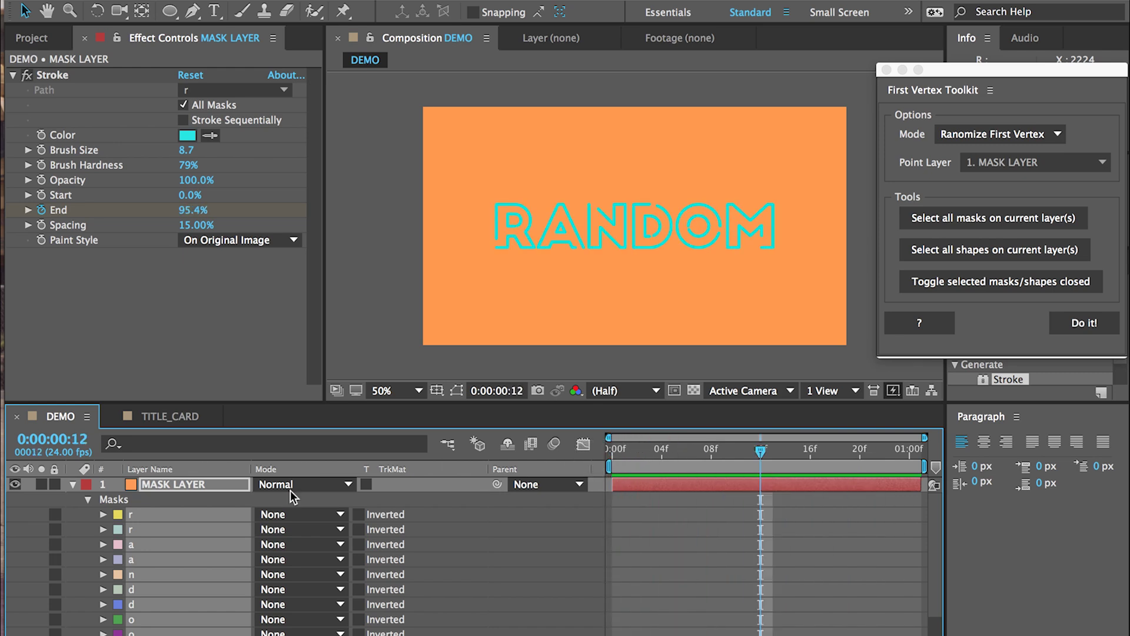
{"action": "left_click", "coordinate": [72, 485]}
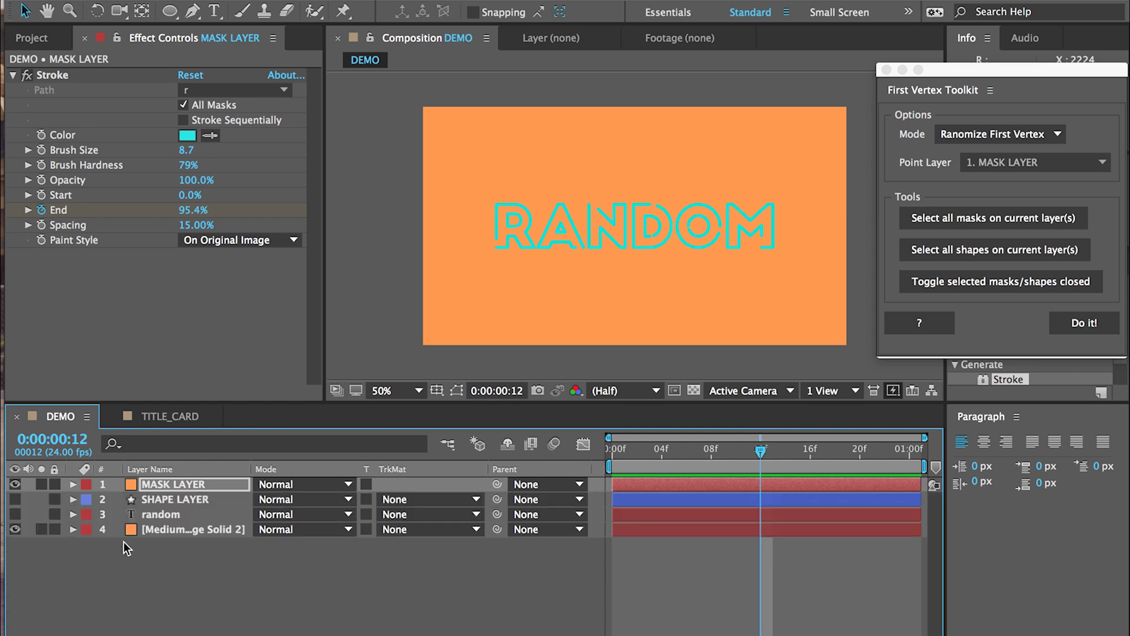
Hide MASK LAYER, then show and select SHAPE LAYER
{"action": "left_click", "coordinate": [15, 500]}
{"action": "left_click", "coordinate": [14, 484]}
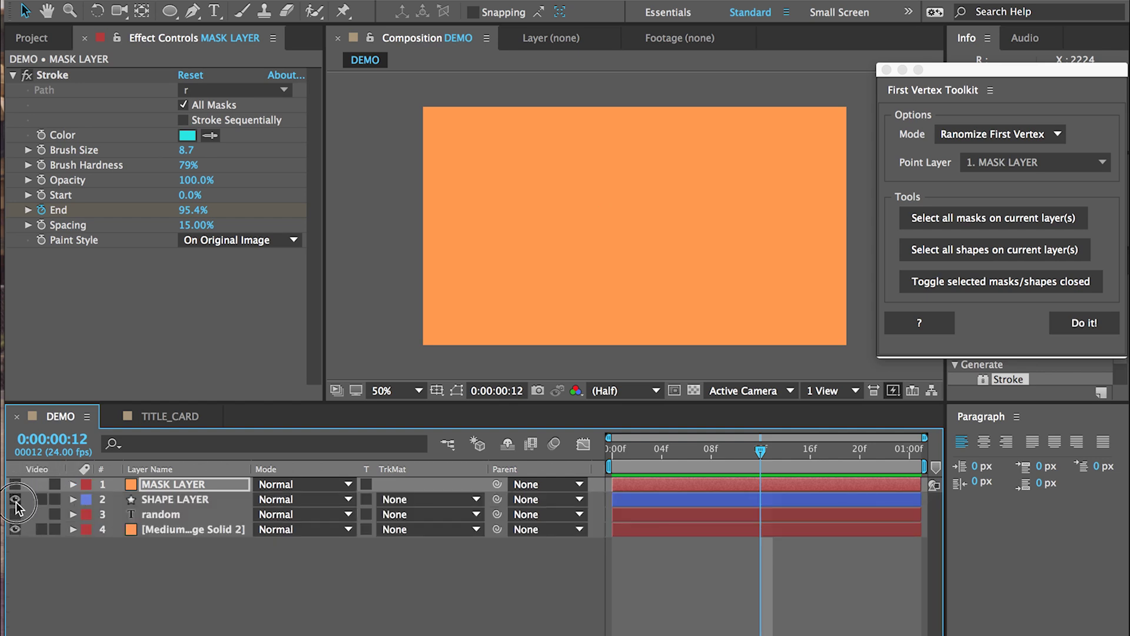
{"action": "left_click", "coordinate": [176, 501]}
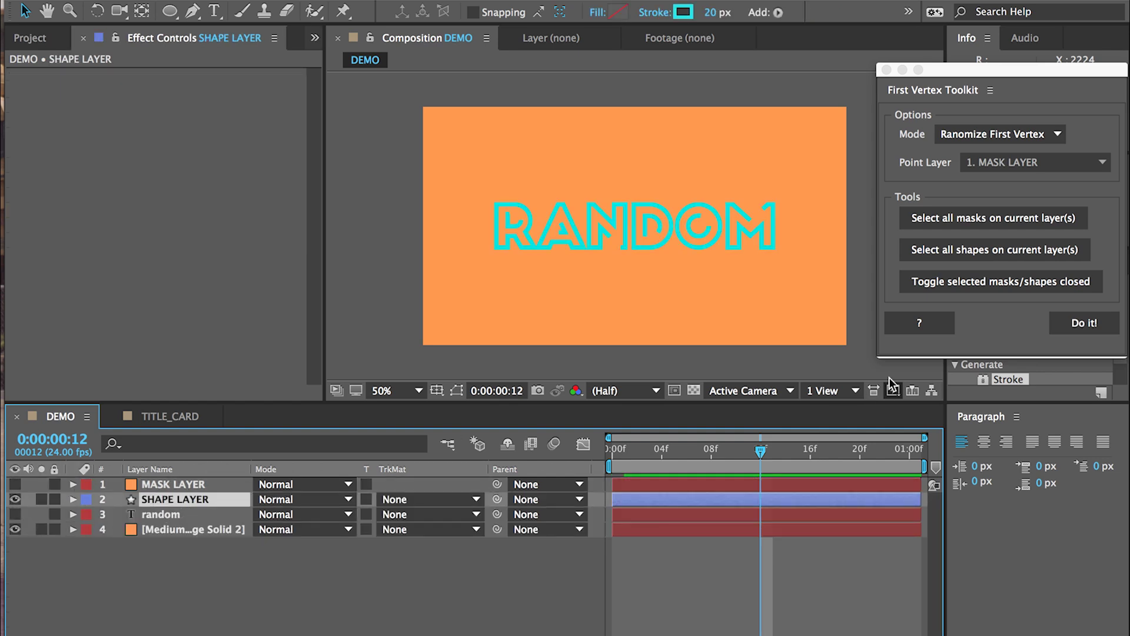
Set the First Vertex Toolkit mode to Reverse Direction and scrub back in time
{"action": "left_click", "coordinate": [1010, 134]}
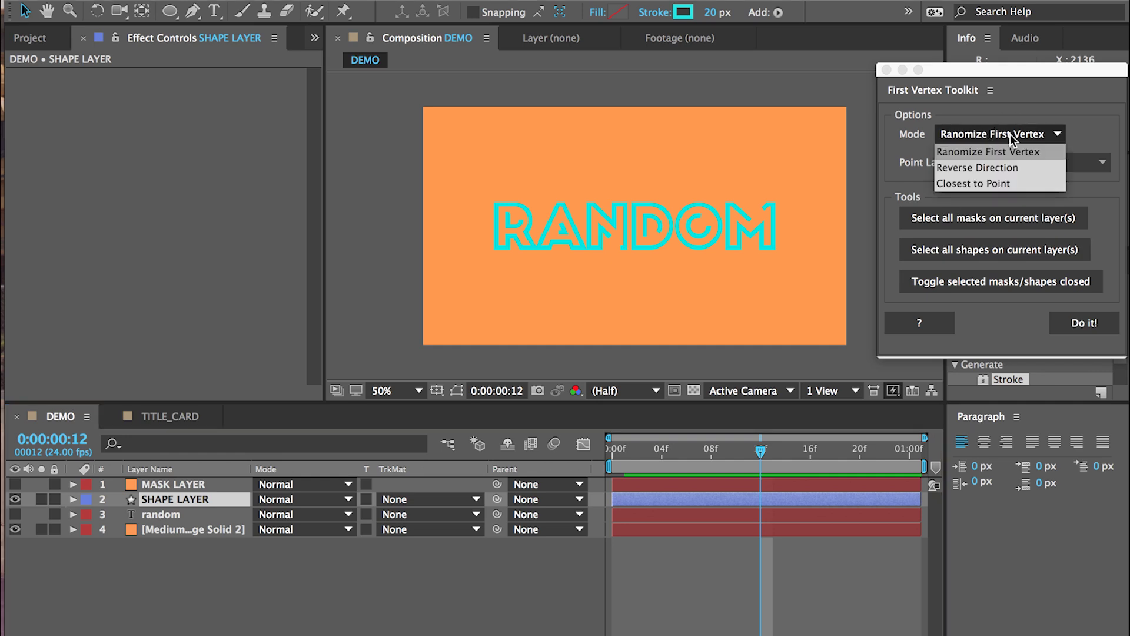
{"action": "left_click", "coordinate": [984, 170]}
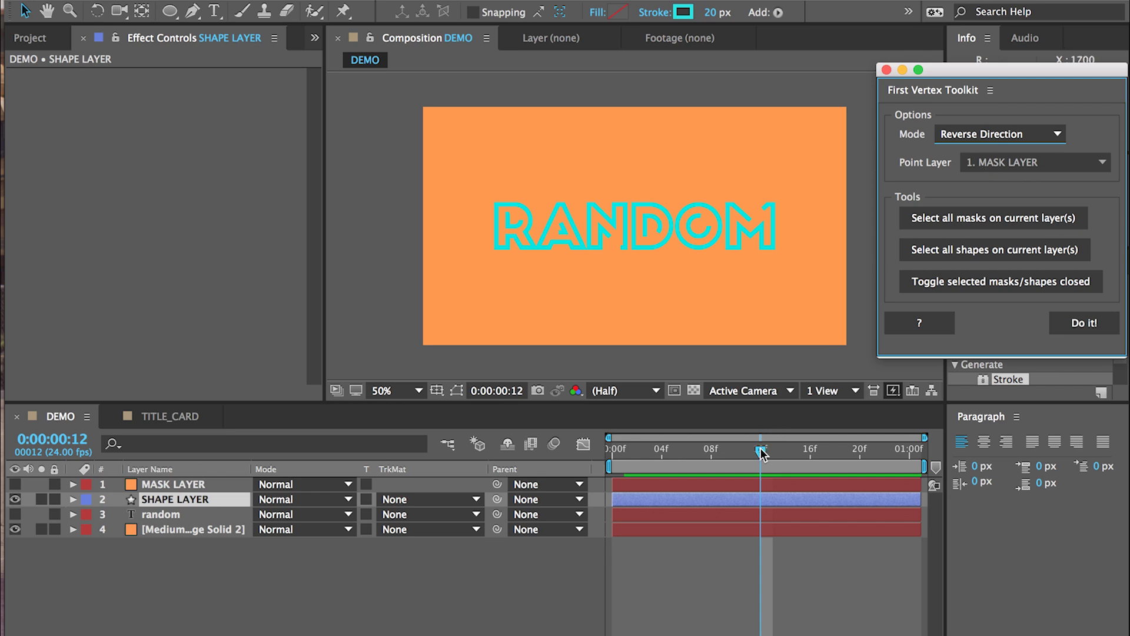
{"action": "left_click_drag", "start_coordinate": [761, 448], "coordinate": [649, 452]}
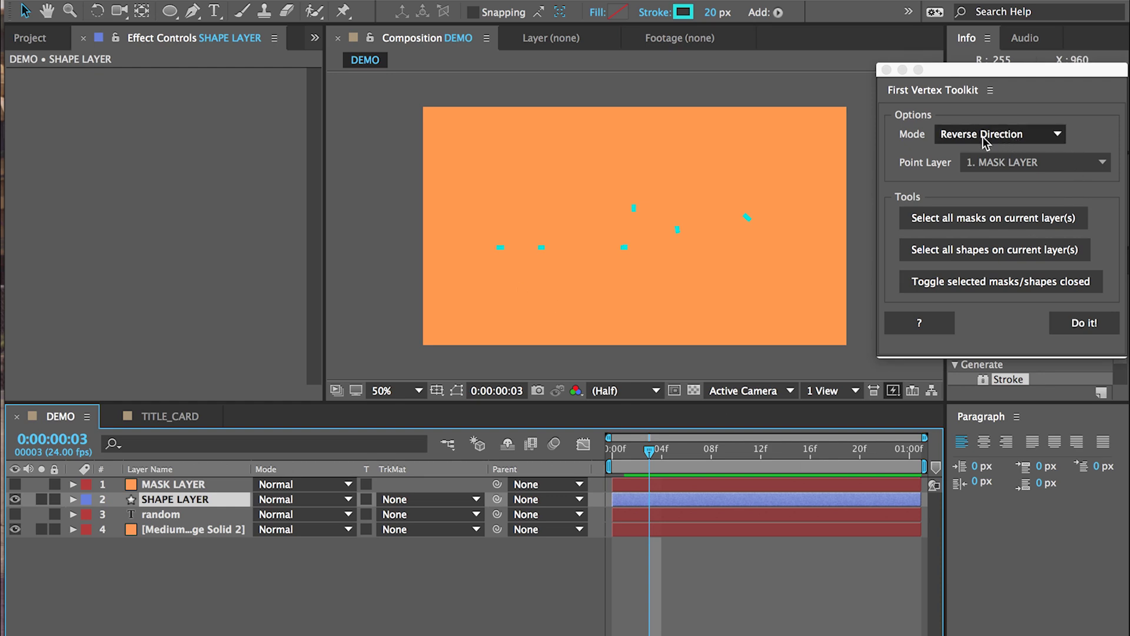
Select all SHAPE LAYER shapes and run Reverse Direction twice, checking the strokes at frame 9
{"action": "left_click", "coordinate": [1004, 252]}
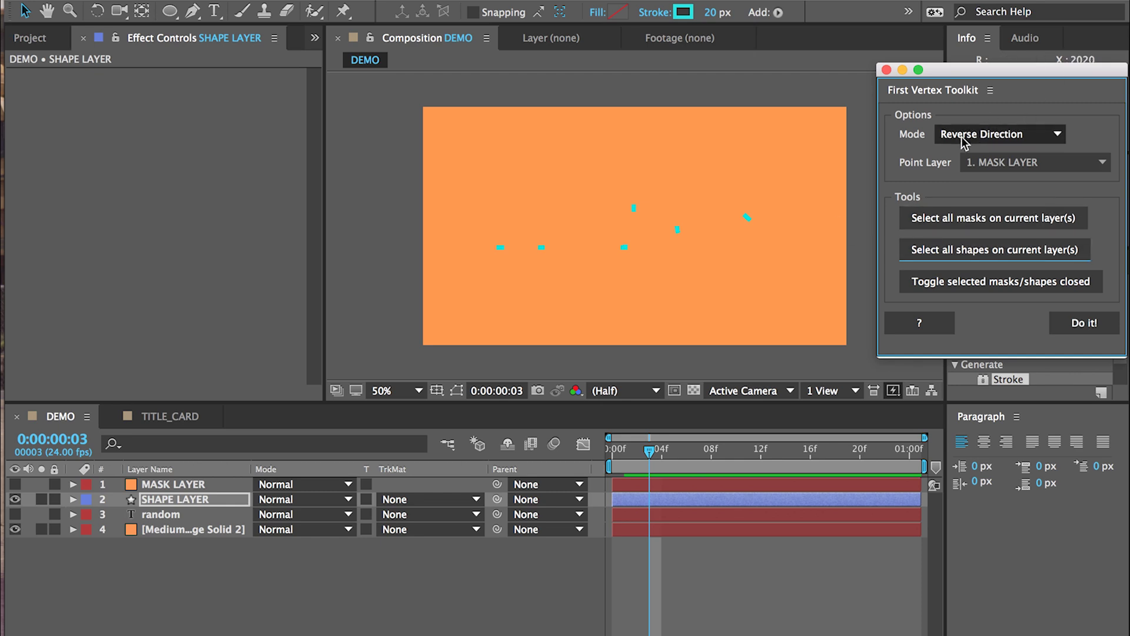
{"action": "left_click", "coordinate": [1084, 327]}
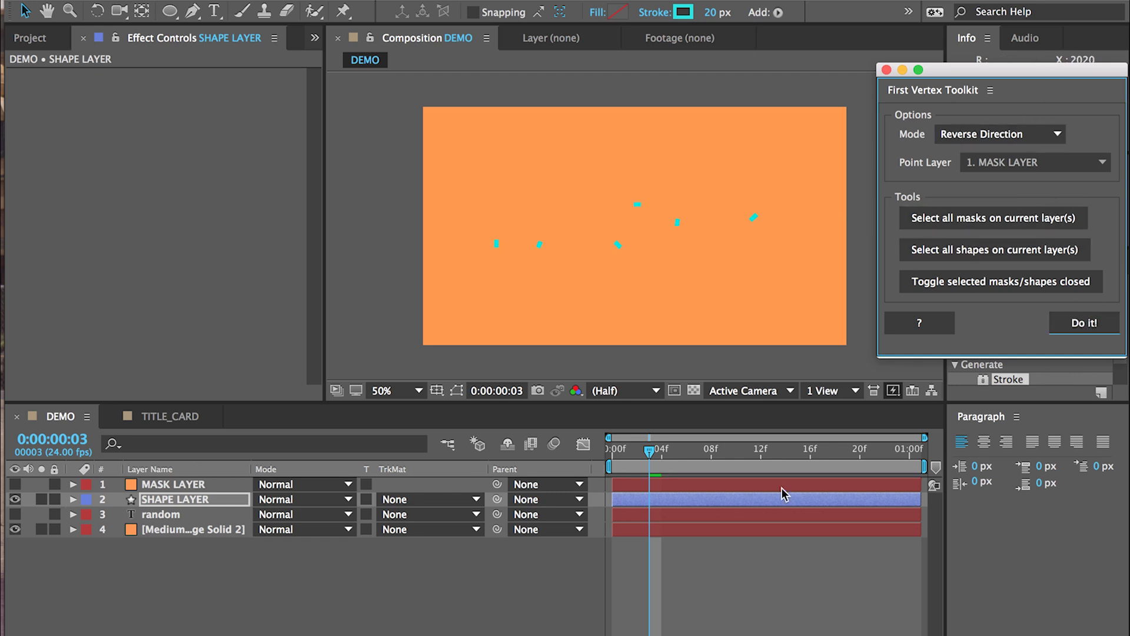
{"action": "mouse_move", "coordinate": [649, 452]}
{"action": "left_mouse_down"}
{"action": "mouse_move", "coordinate": [763, 450]}
{"action": "mouse_move", "coordinate": [637, 461]}
{"action": "mouse_move", "coordinate": [797, 453]}
{"action": "mouse_move", "coordinate": [683, 474]}
{"action": "mouse_move", "coordinate": [637, 468]}
{"action": "mouse_move", "coordinate": [761, 469]}
{"action": "mouse_move", "coordinate": [651, 471]}
{"action": "mouse_move", "coordinate": [746, 459]}
{"action": "left_mouse_up"}
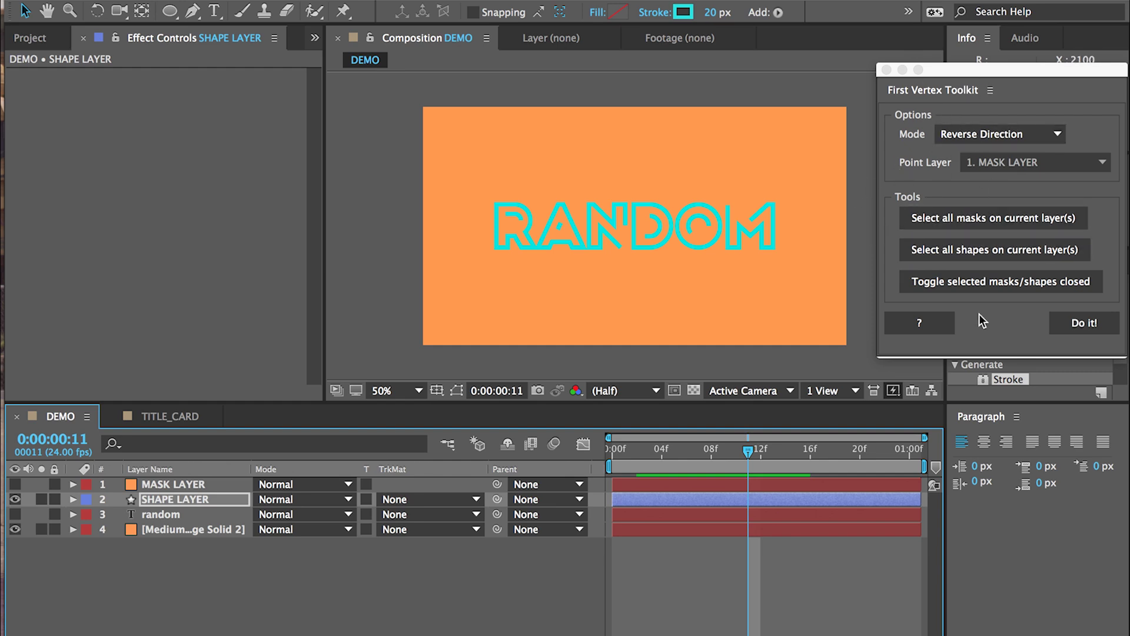
{"action": "left_click", "coordinate": [1081, 327]}
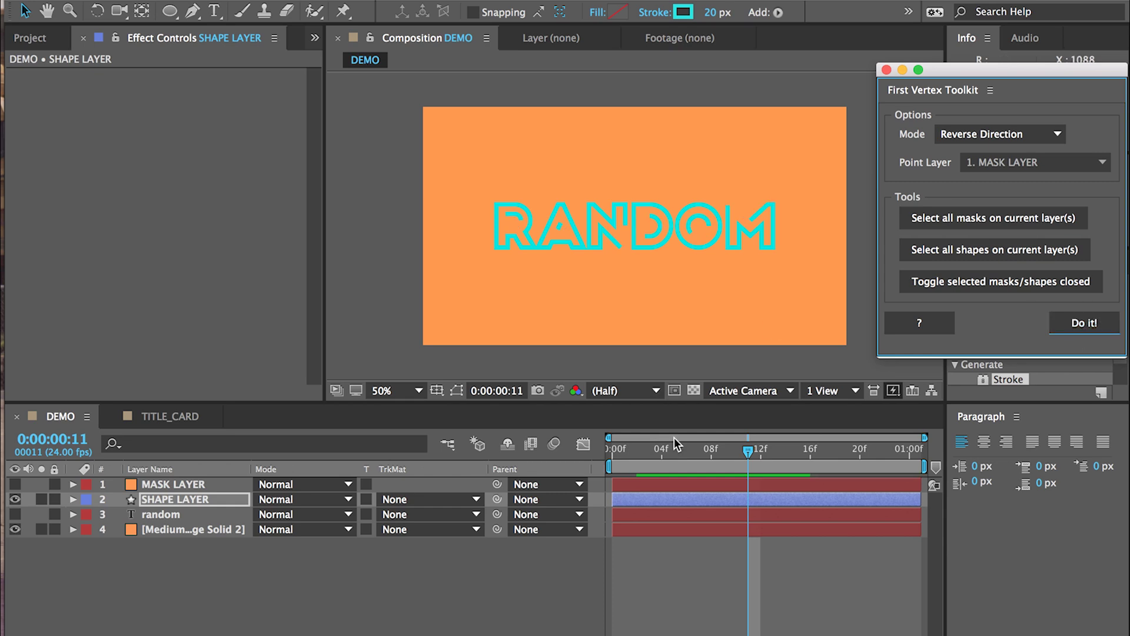
{"action": "left_click_drag", "start_coordinate": [751, 452], "coordinate": [723, 452]}
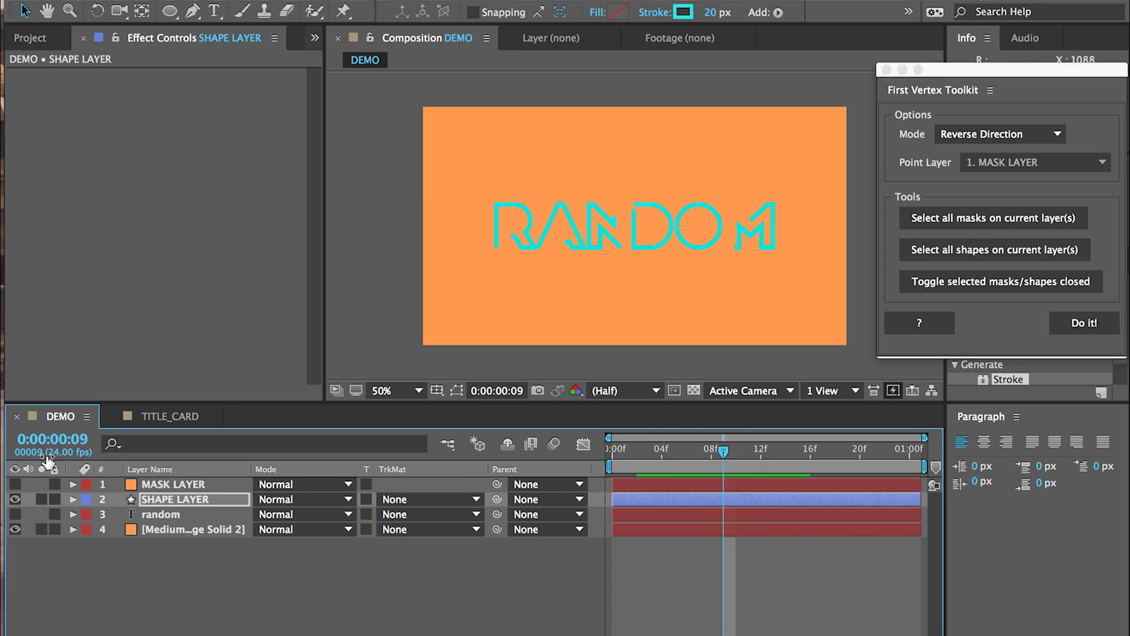
Show and select MASK LAYER, hide SHAPE LAYER, and dismiss the no-selection warning
{"action": "left_click", "coordinate": [15, 499]}
{"action": "left_click", "coordinate": [15, 484]}
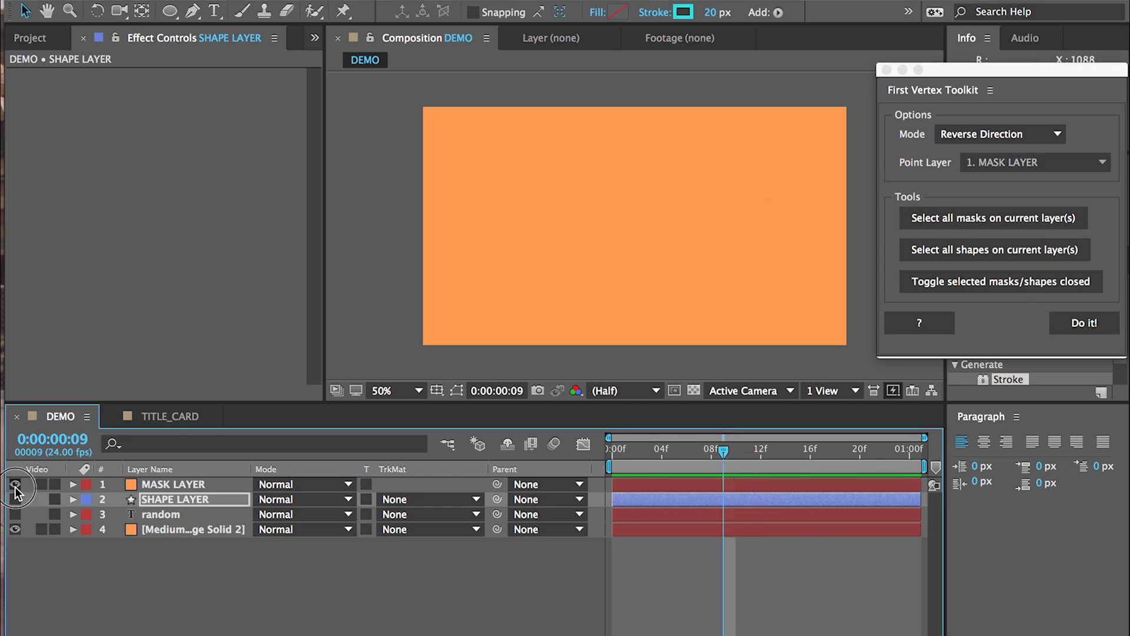
{"action": "left_click", "coordinate": [190, 486]}
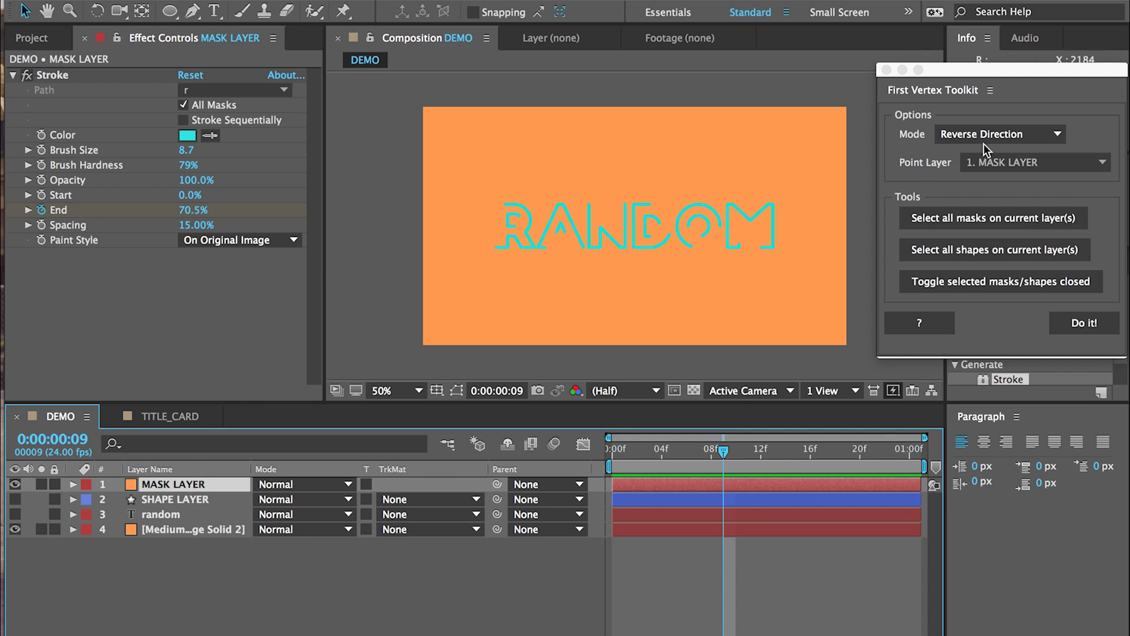
{"action": "left_click", "coordinate": [953, 252]}
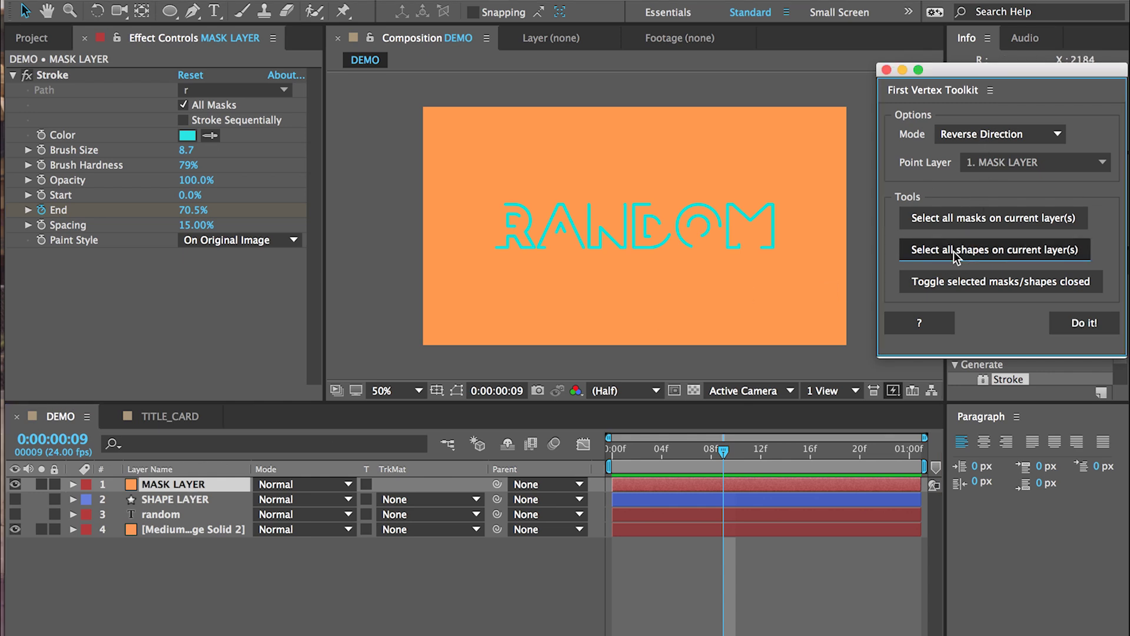
{"action": "left_click", "coordinate": [1084, 322]}
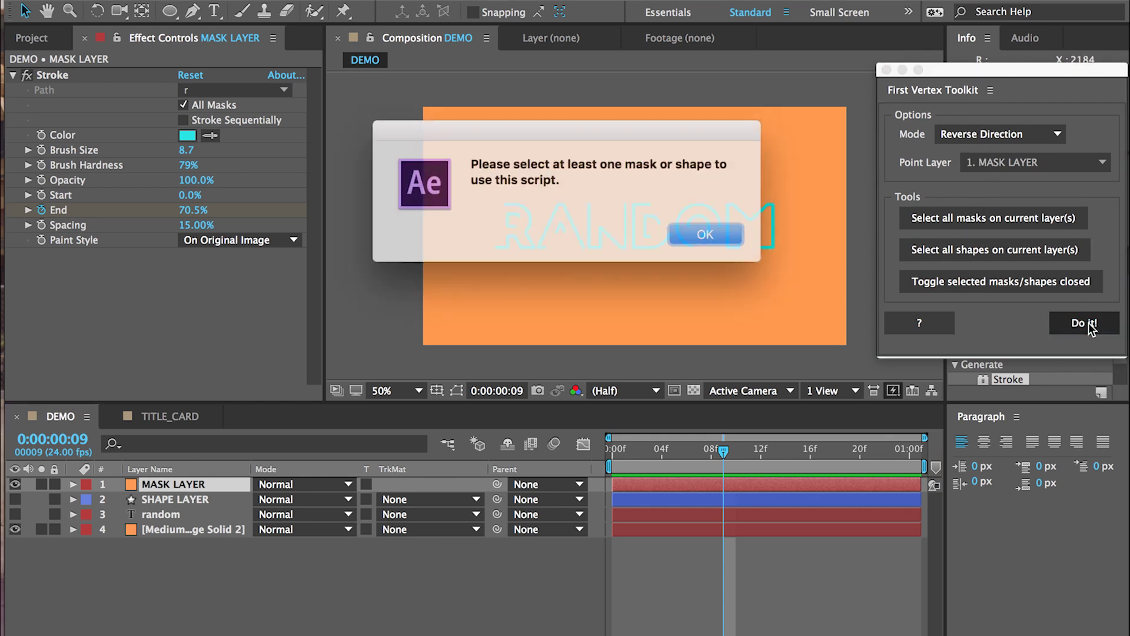
{"action": "left_click", "coordinate": [714, 234]}
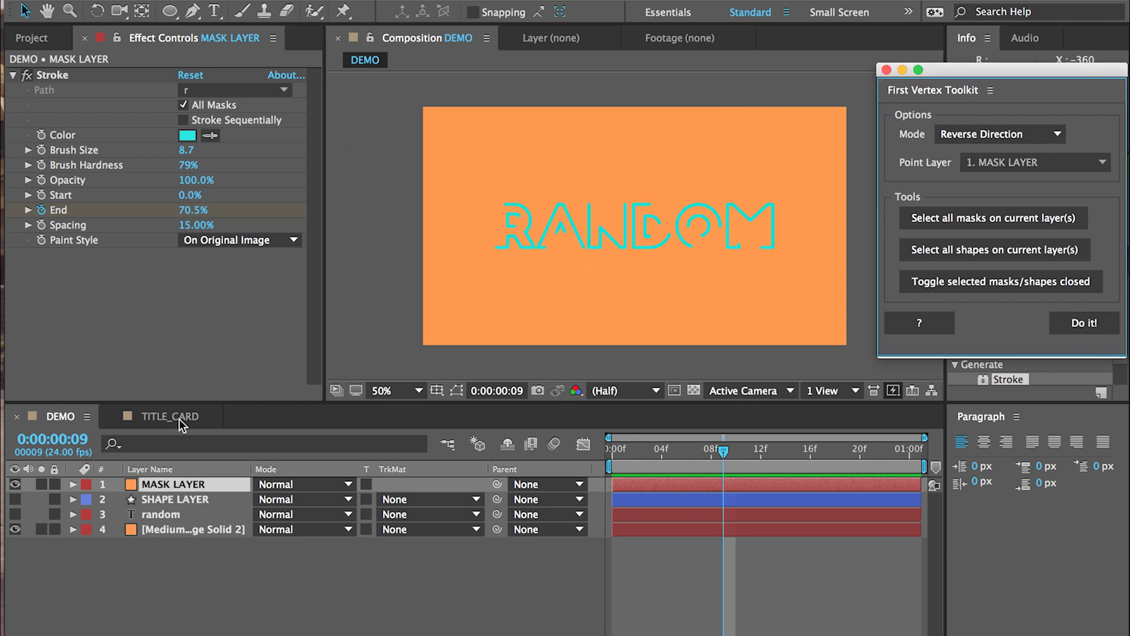
{"action": "left_click", "coordinate": [166, 487]}
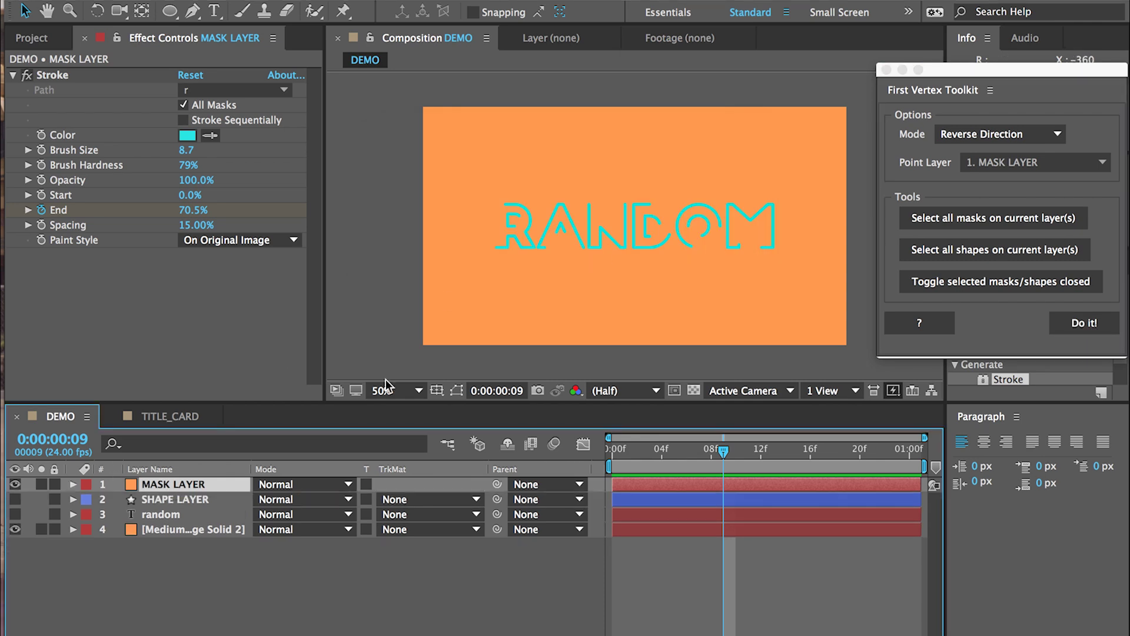
Reverse the direction of all MASK LAYER masks and scrub to preview the strokes
{"action": "left_click", "coordinate": [964, 220]}
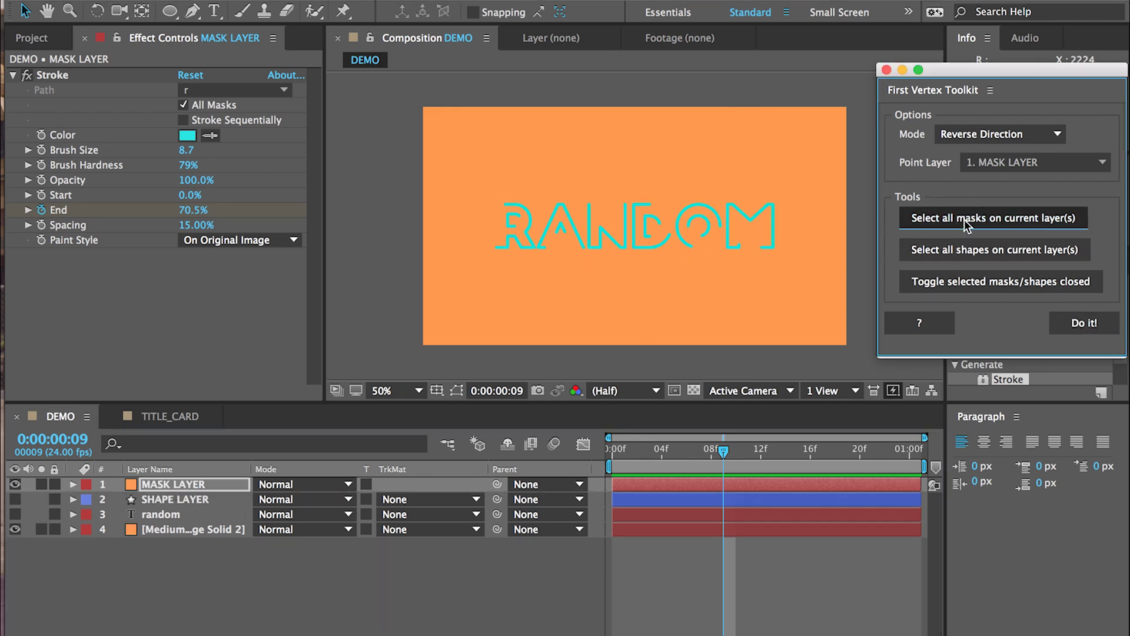
{"action": "left_click", "coordinate": [1086, 325]}
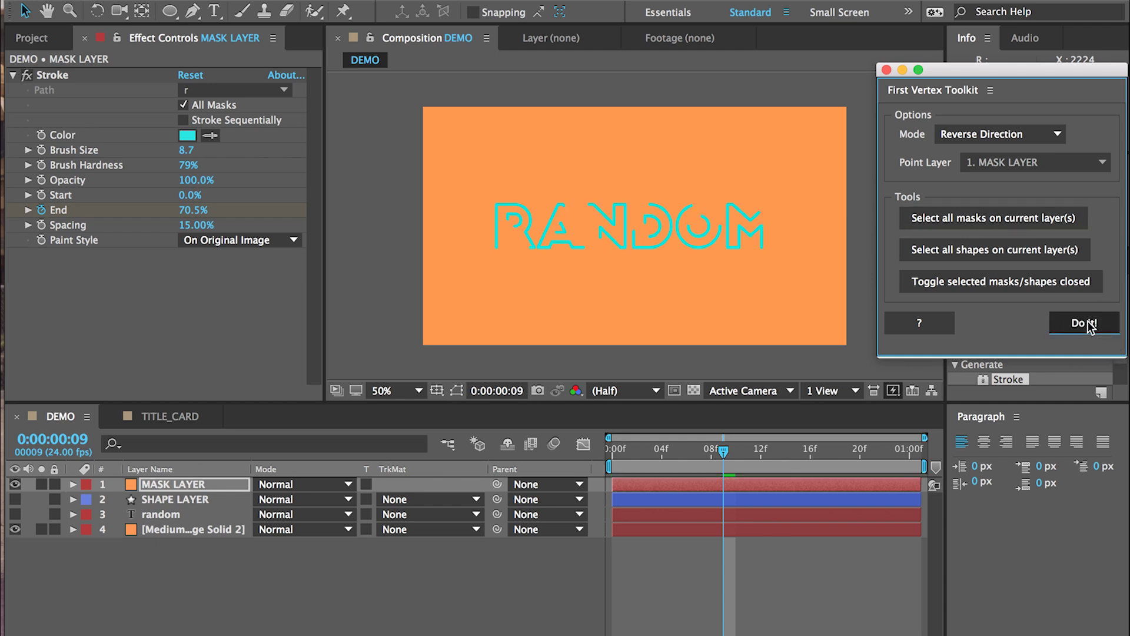
{"action": "mouse_move", "coordinate": [723, 451]}
{"action": "left_mouse_down"}
{"action": "mouse_move", "coordinate": [655, 456]}
{"action": "mouse_move", "coordinate": [827, 449]}
{"action": "mouse_move", "coordinate": [674, 450]}
{"action": "mouse_move", "coordinate": [771, 450]}
{"action": "mouse_move", "coordinate": [719, 454]}
{"action": "left_mouse_up"}
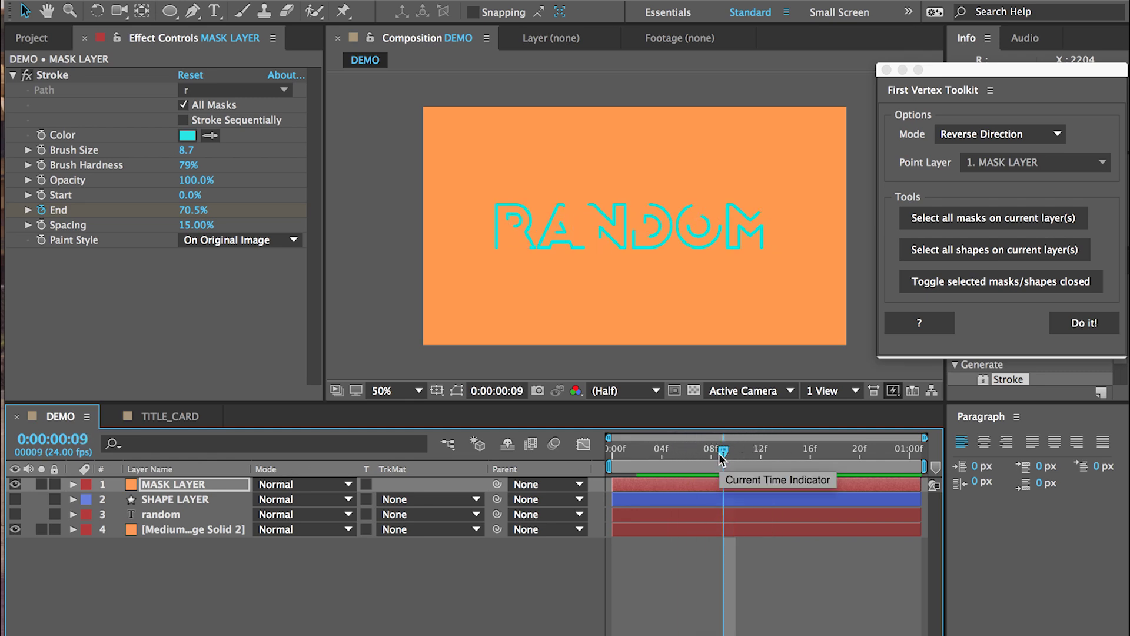
{"action": "left_click", "coordinate": [974, 134]}
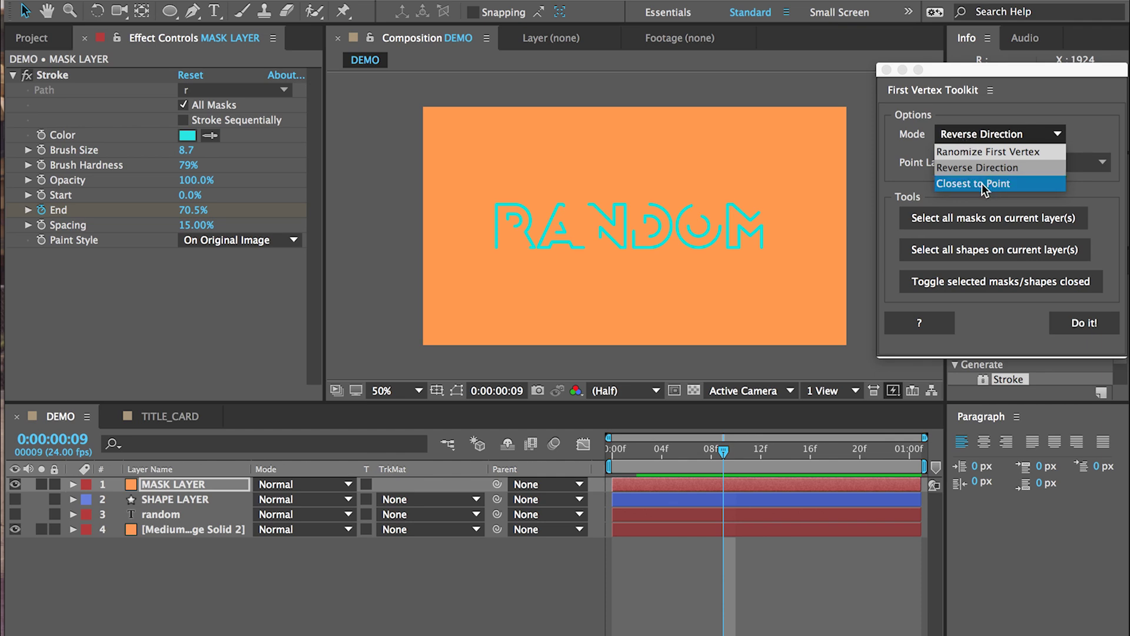
{"action": "left_click", "coordinate": [969, 107]}
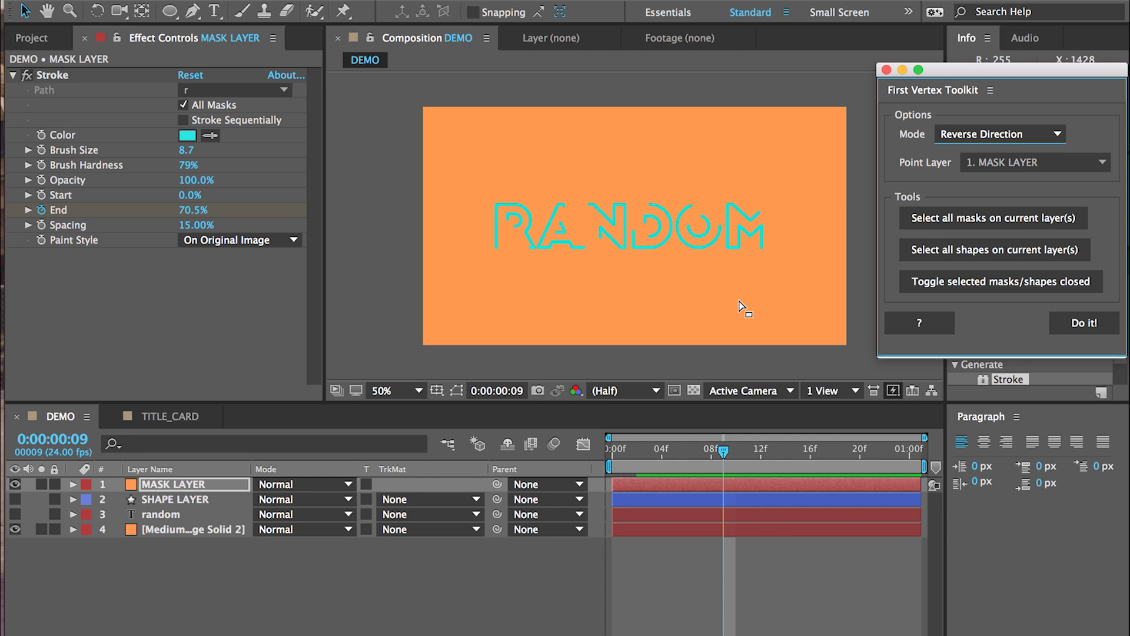
Add a Null 1 layer and drag it to the comp's lower-left corner
{"action": "left_click", "coordinate": [224, 577]}
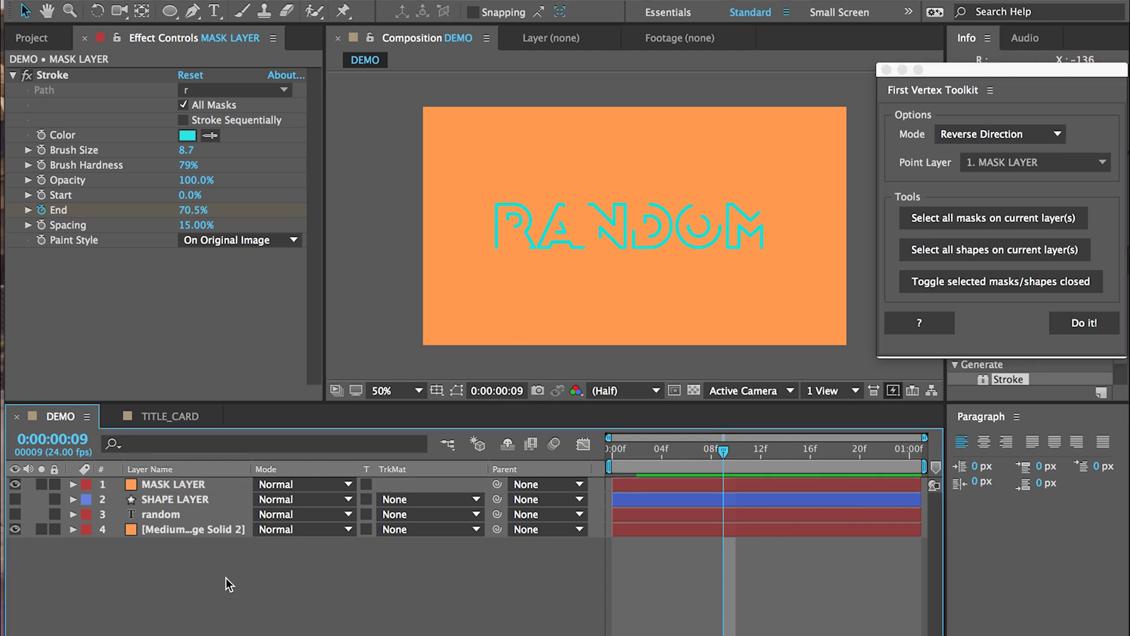
{"action": "left_click", "coordinate": [353, 0]}
{"action": "mouse_move", "coordinate": [409, 3]}
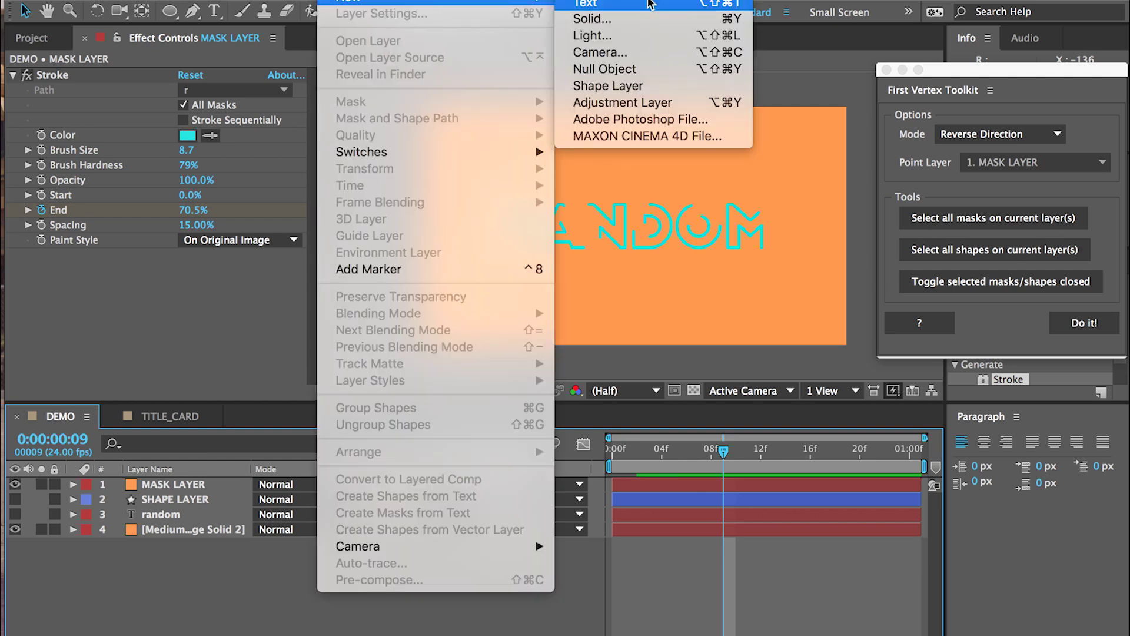
{"action": "left_click", "coordinate": [612, 62]}
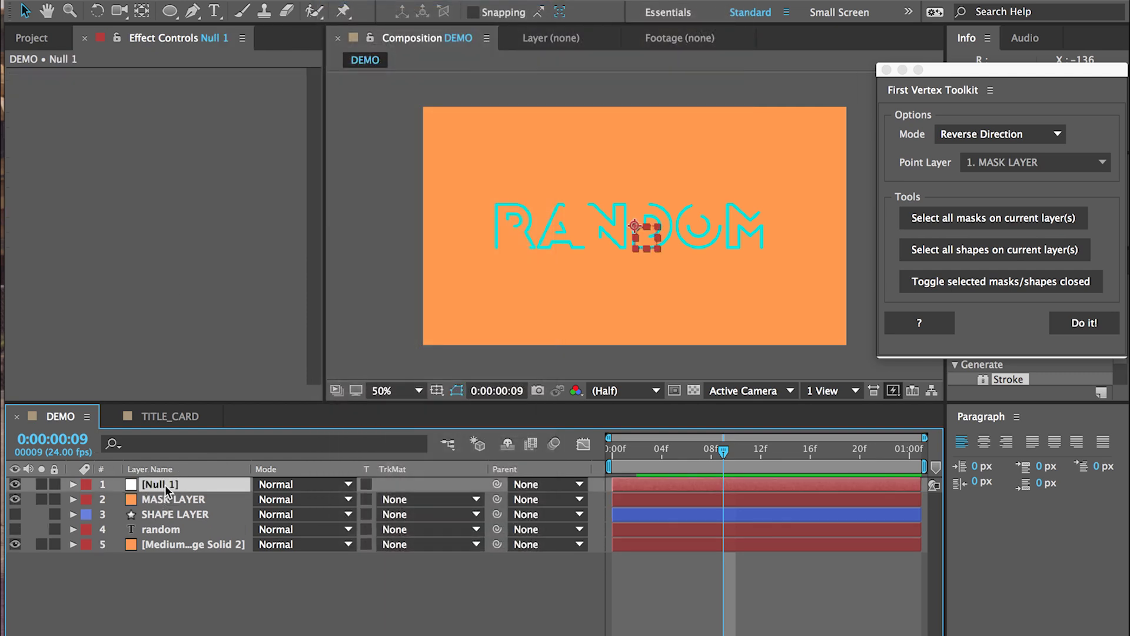
{"action": "left_click_drag", "start_coordinate": [639, 227], "coordinate": [425, 351]}
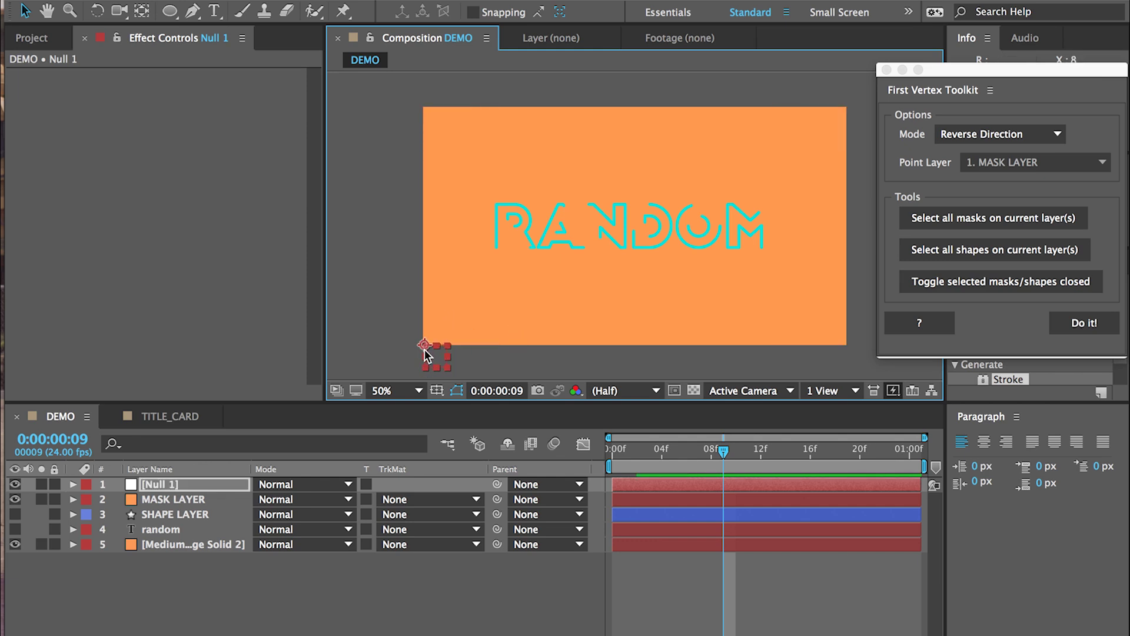
{"action": "left_click", "coordinate": [192, 498]}
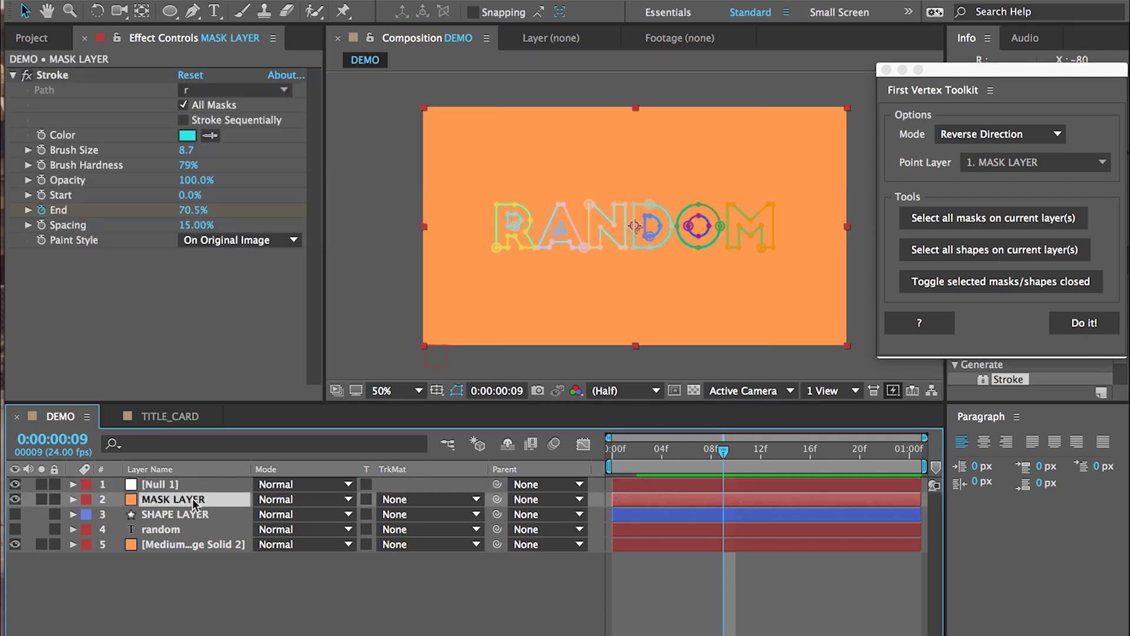
Apply Closest to Point mode with Null 1 as the point layer to all MASK LAYER masks
{"action": "key", "text": "super+shift+h"}
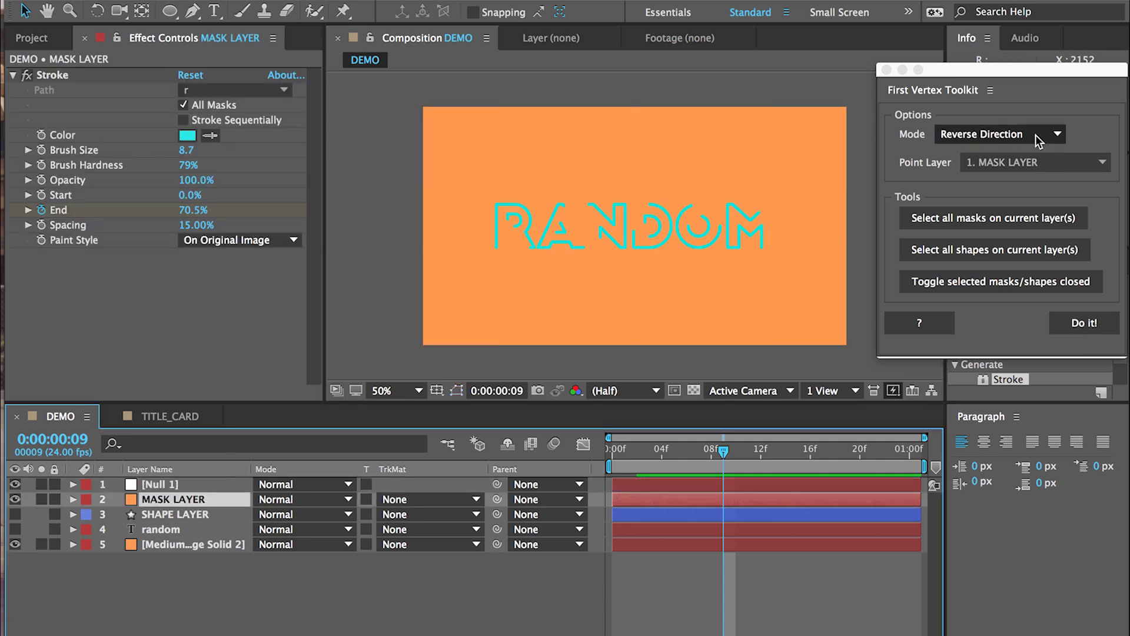
{"action": "left_click", "coordinate": [972, 129]}
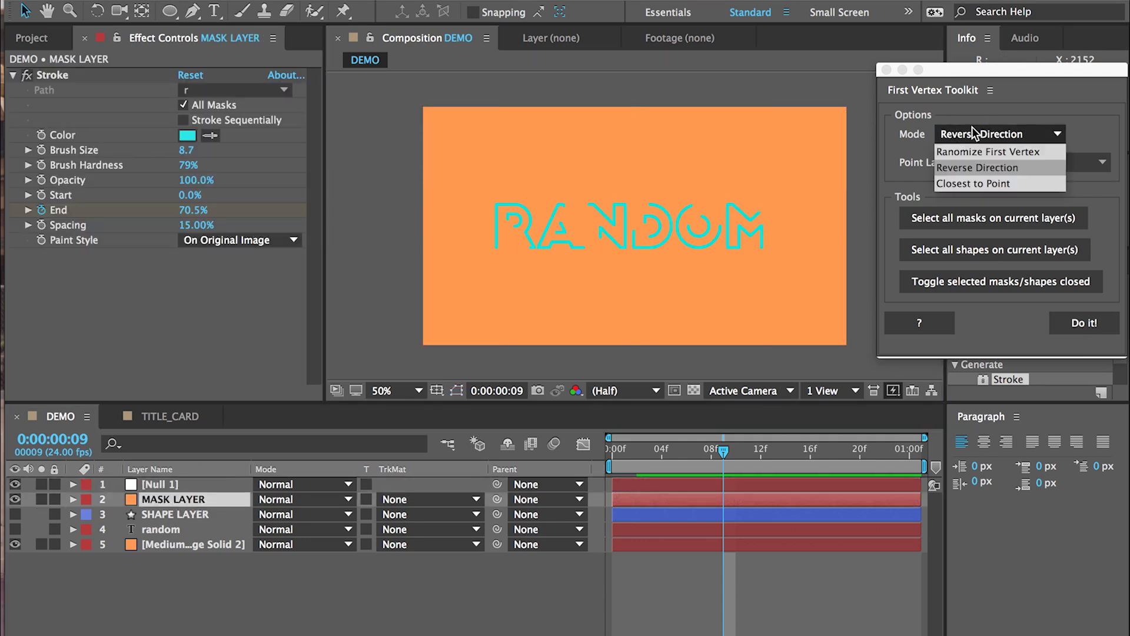
{"action": "left_click", "coordinate": [963, 183]}
{"action": "left_click", "coordinate": [1018, 167]}
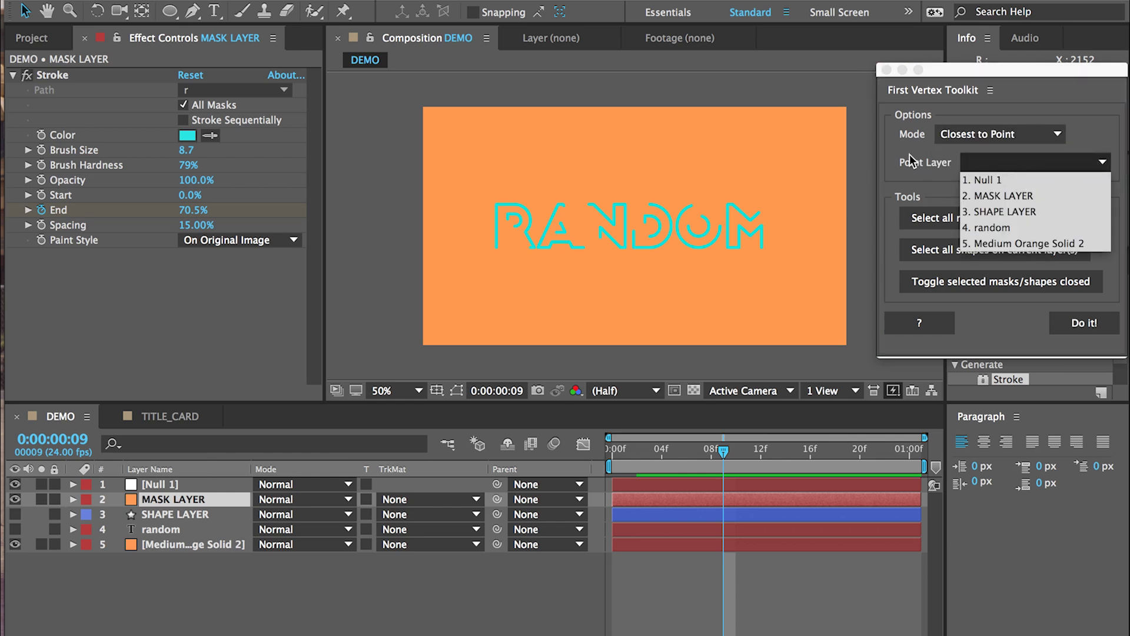
{"action": "left_click", "coordinate": [1012, 181]}
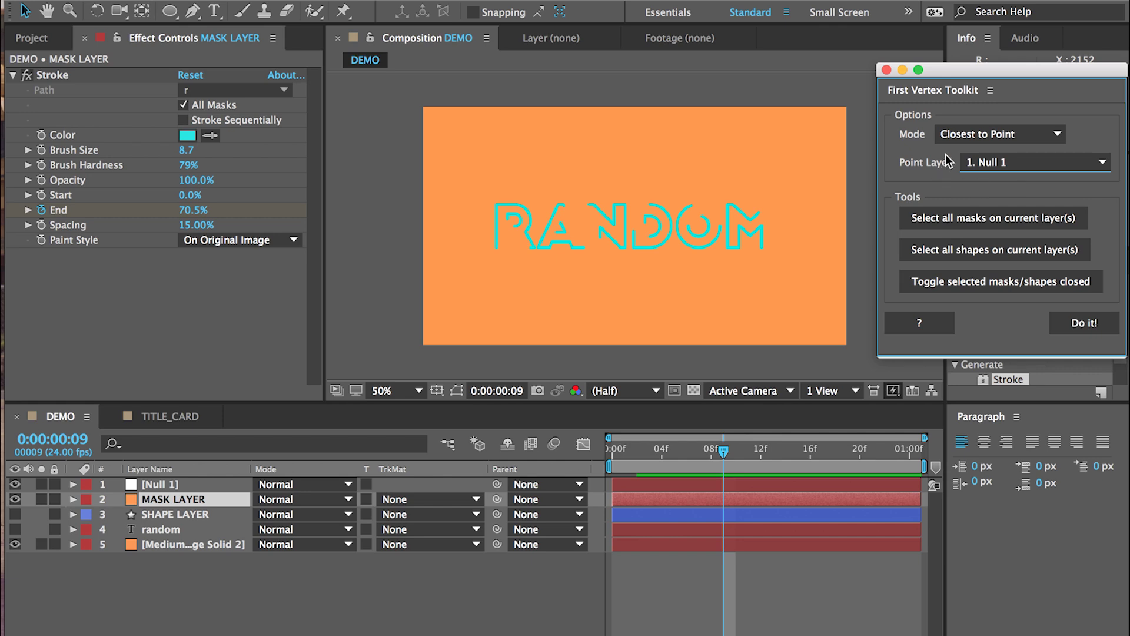
{"action": "left_click", "coordinate": [997, 220]}
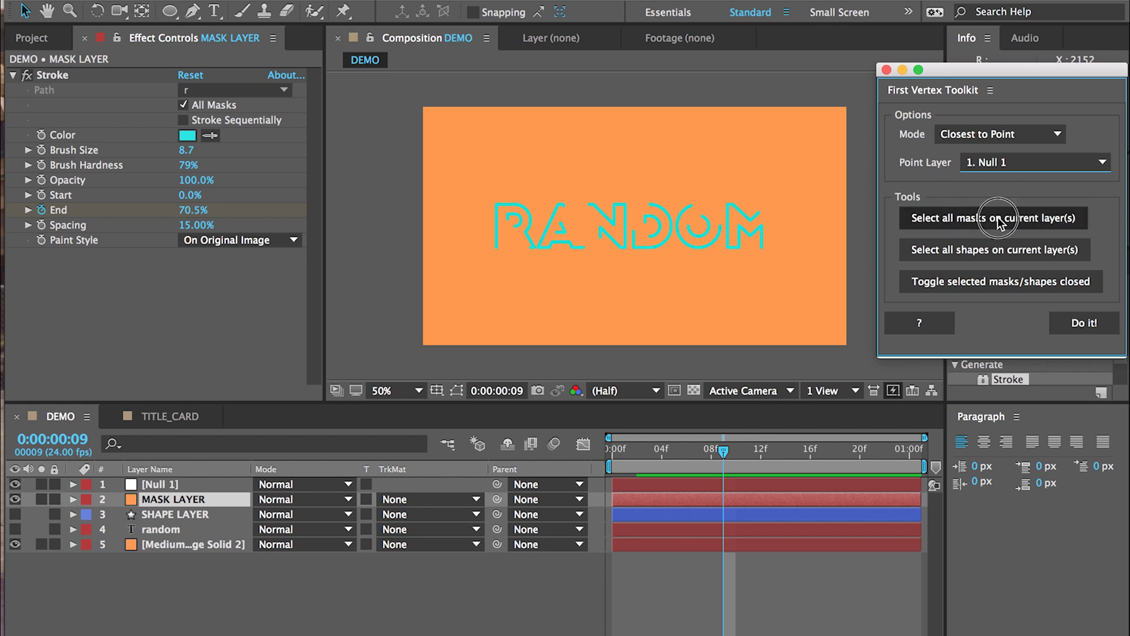
{"action": "left_click", "coordinate": [1081, 325]}
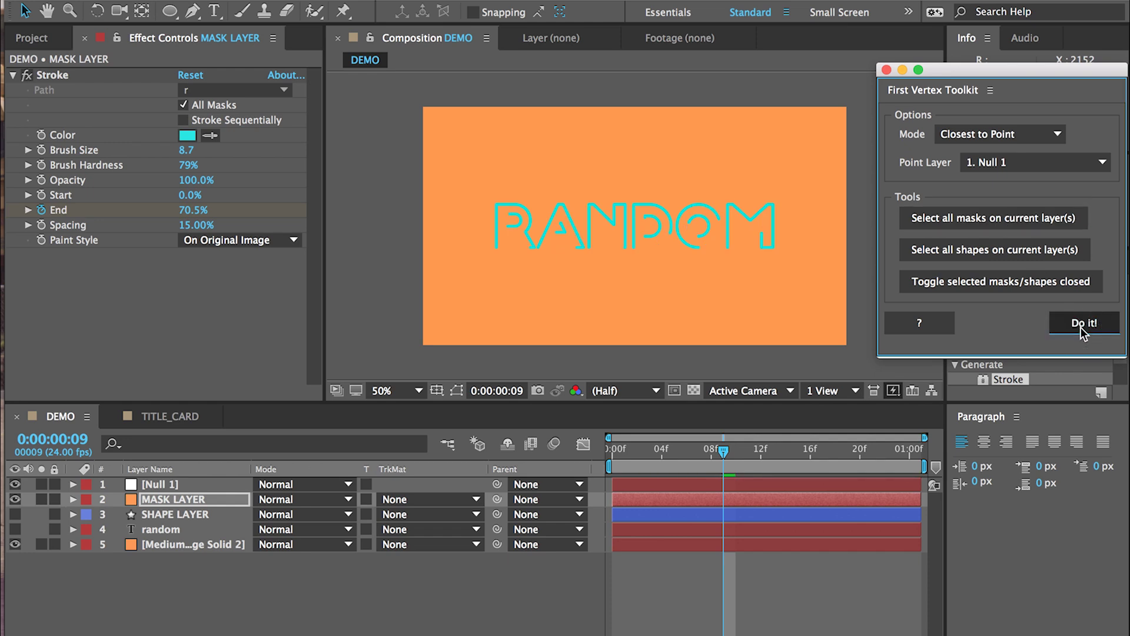
{"action": "mouse_move", "coordinate": [719, 453]}
{"action": "left_mouse_down"}
{"action": "mouse_move", "coordinate": [598, 462]}
{"action": "mouse_move", "coordinate": [811, 445]}
{"action": "mouse_move", "coordinate": [646, 454]}
{"action": "mouse_move", "coordinate": [605, 471]}
{"action": "mouse_move", "coordinate": [669, 450]}
{"action": "mouse_move", "coordinate": [833, 446]}
{"action": "mouse_move", "coordinate": [677, 447]}
{"action": "mouse_move", "coordinate": [711, 450]}
{"action": "left_mouse_up"}
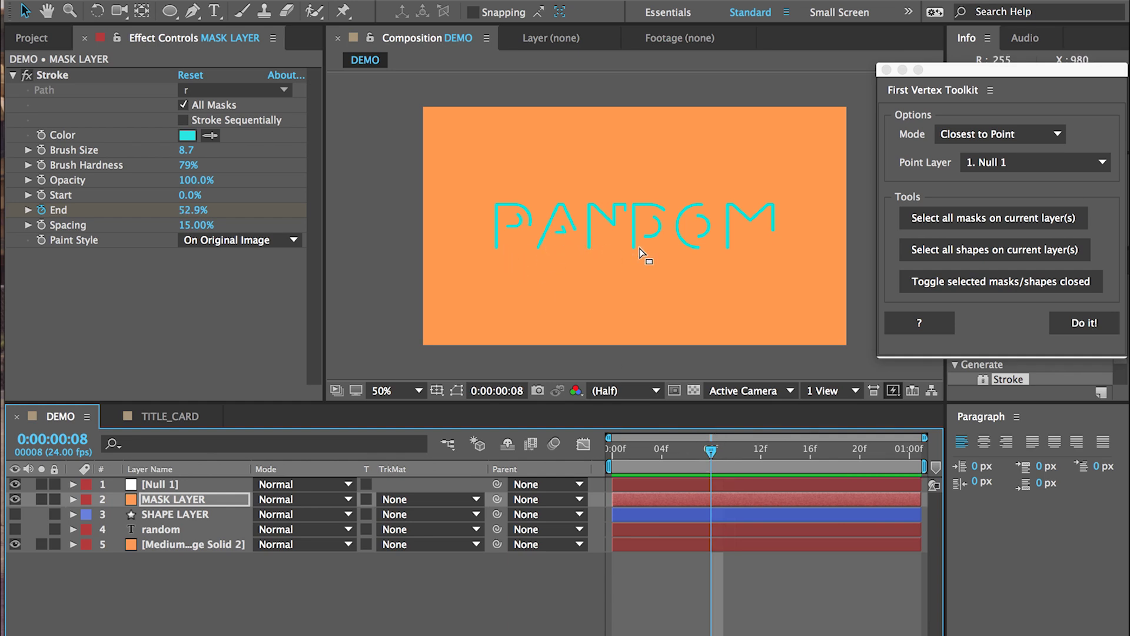
Move Null 1 to the comp's top-right corner and reselect MASK LAYER
{"action": "left_click", "coordinate": [192, 483]}
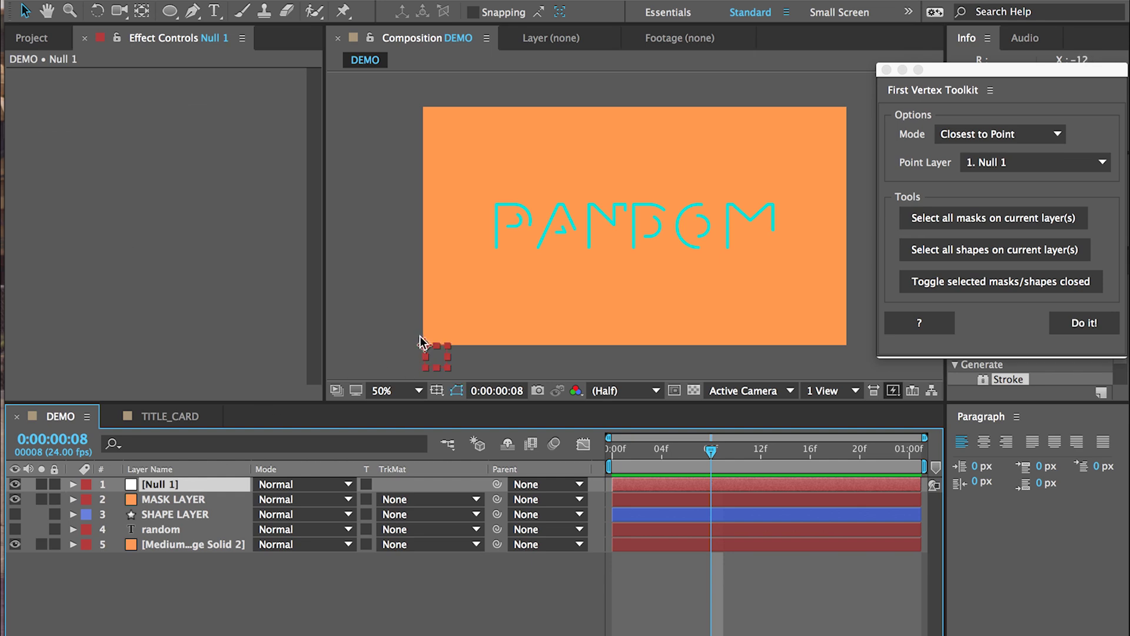
{"action": "left_click_drag", "start_coordinate": [430, 346], "coordinate": [846, 106]}
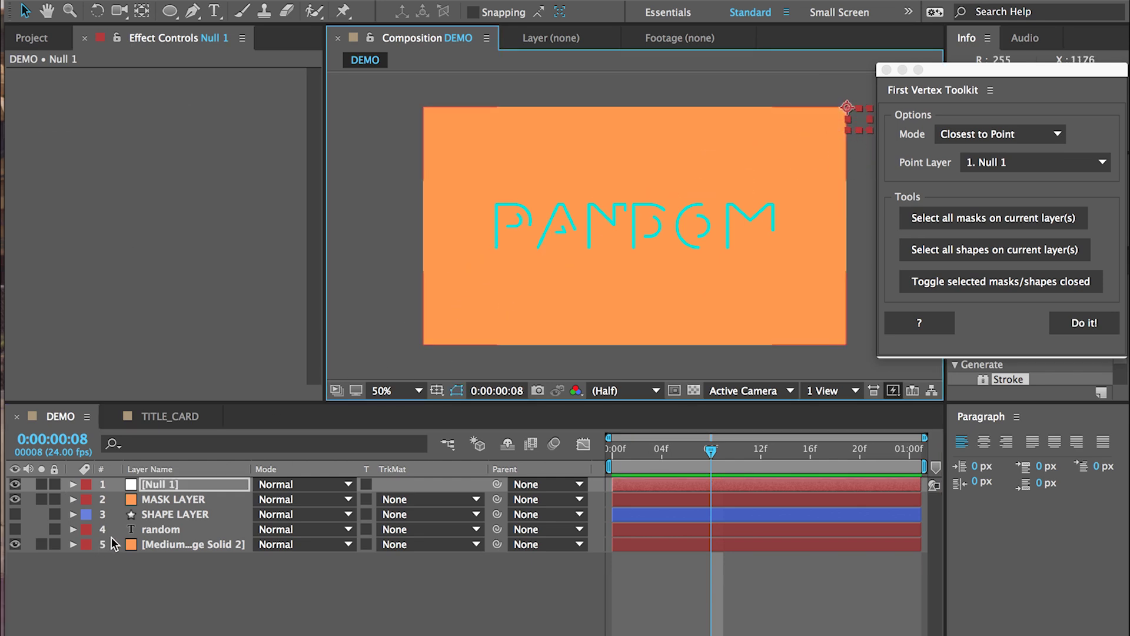
{"action": "left_click", "coordinate": [195, 499]}
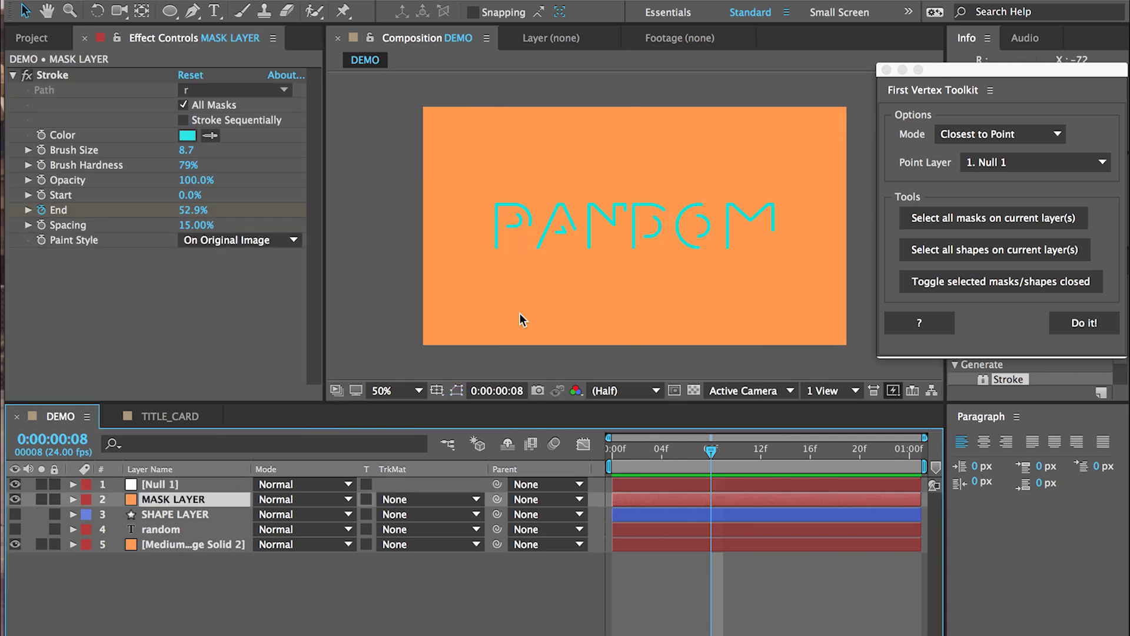
{"action": "left_click", "coordinate": [1069, 322]}
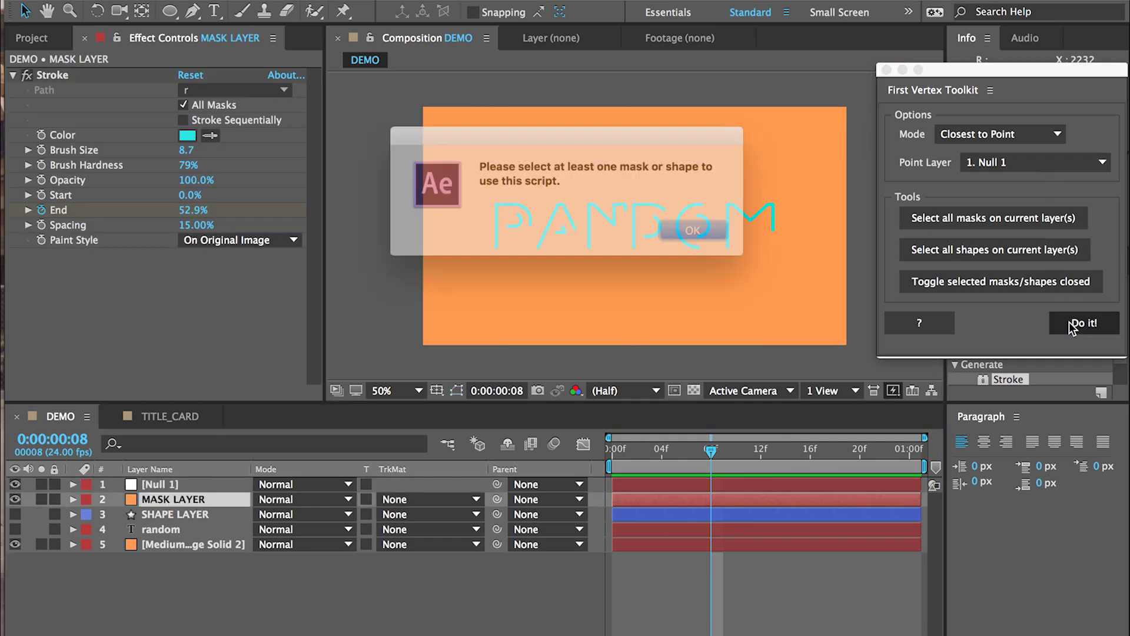
{"action": "key", "text": "Return"}
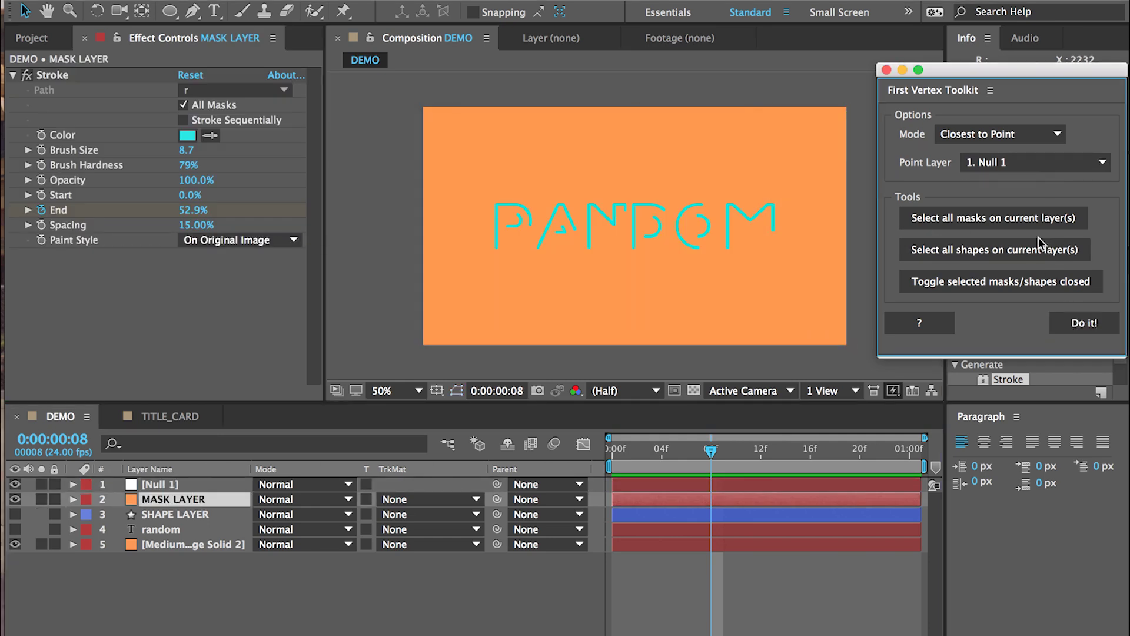
Reapply Closest to Point to all masks and play back the write-on
{"action": "left_click", "coordinate": [980, 219]}
{"action": "left_click", "coordinate": [1089, 327]}
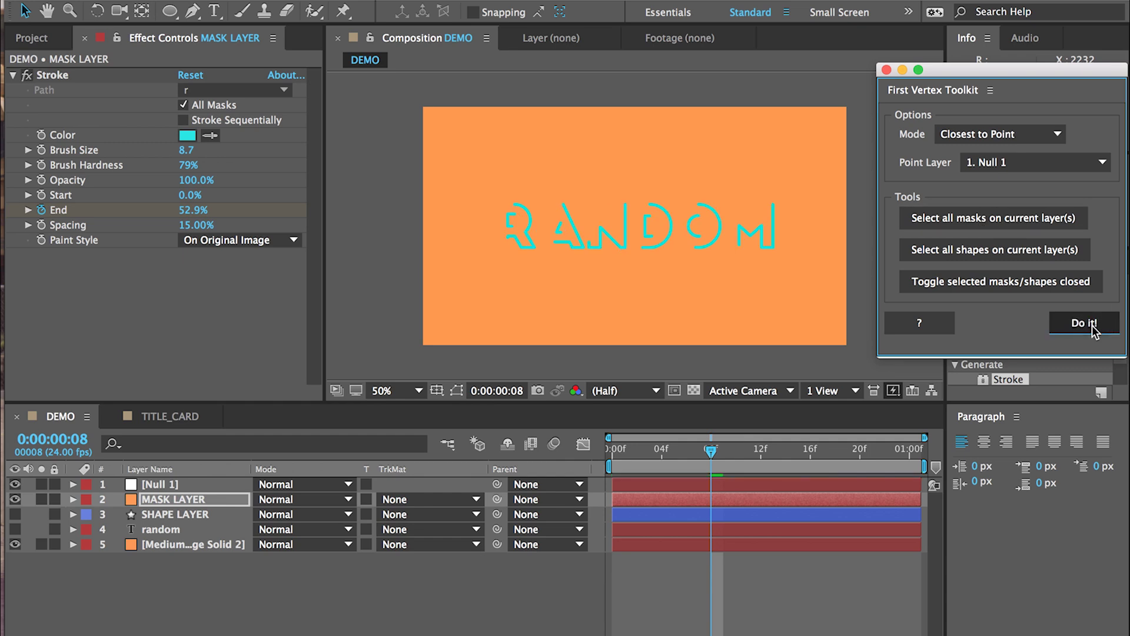
{"action": "mouse_move", "coordinate": [711, 456]}
{"action": "left_mouse_down"}
{"action": "mouse_move", "coordinate": [625, 449]}
{"action": "mouse_move", "coordinate": [764, 431]}
{"action": "mouse_move", "coordinate": [635, 449]}
{"action": "mouse_move", "coordinate": [720, 446]}
{"action": "mouse_move", "coordinate": [610, 450]}
{"action": "left_mouse_up"}
{"action": "key", "text": "space"}
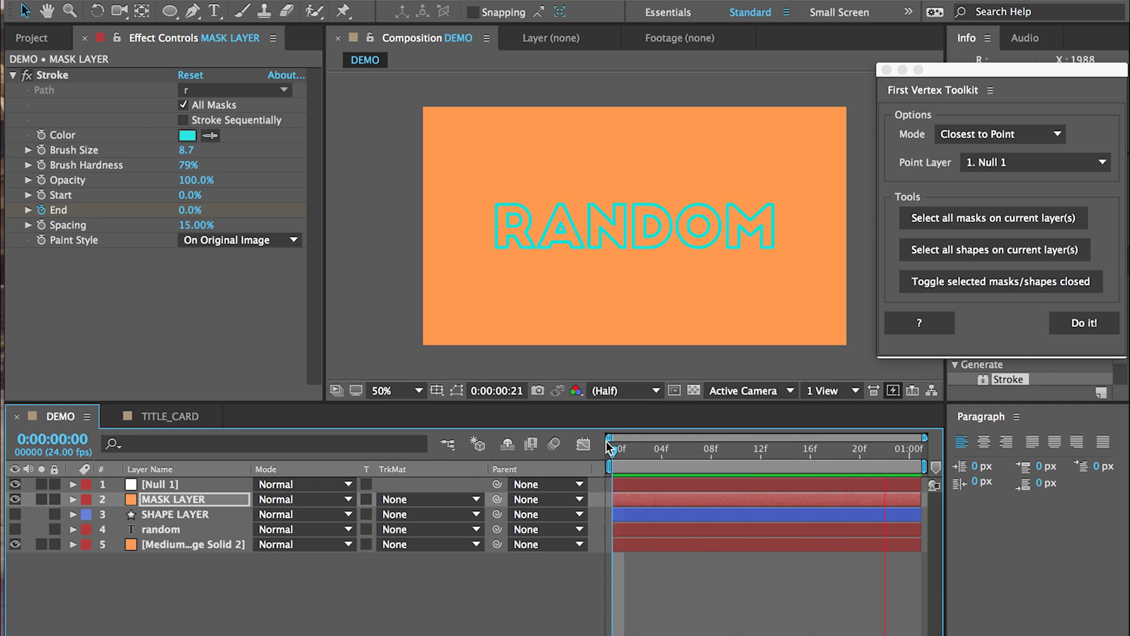
Stop playback, jump to frame 13, hide MASK LAYER, and show and select SHAPE LAYER
{"action": "left_click", "coordinate": [609, 448]}
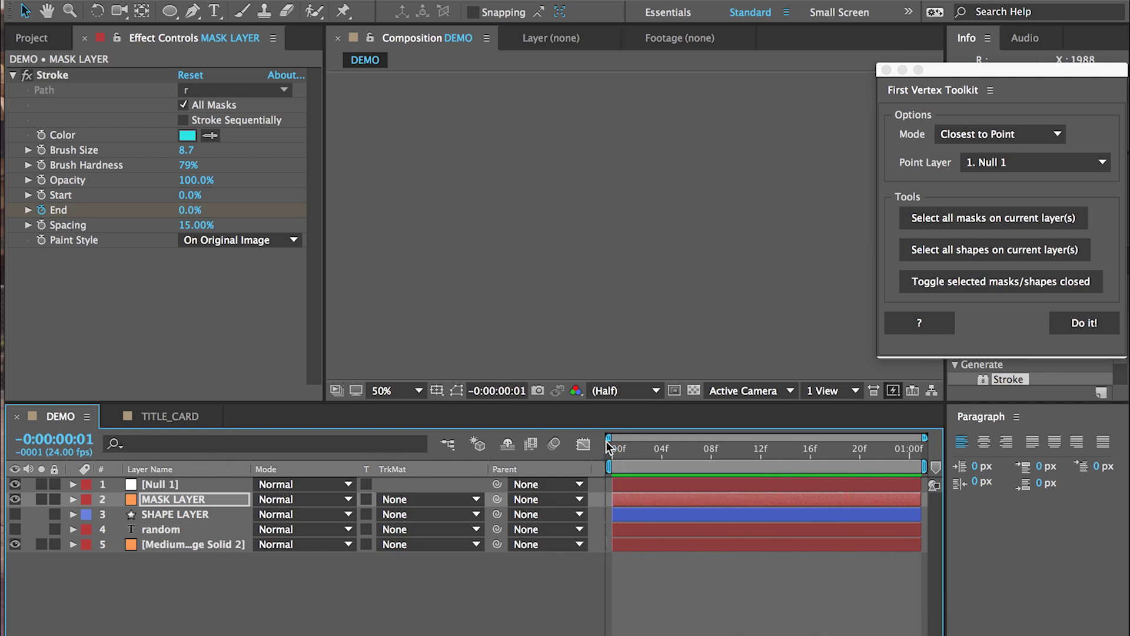
{"action": "left_click_drag", "start_coordinate": [616, 449], "coordinate": [774, 449]}
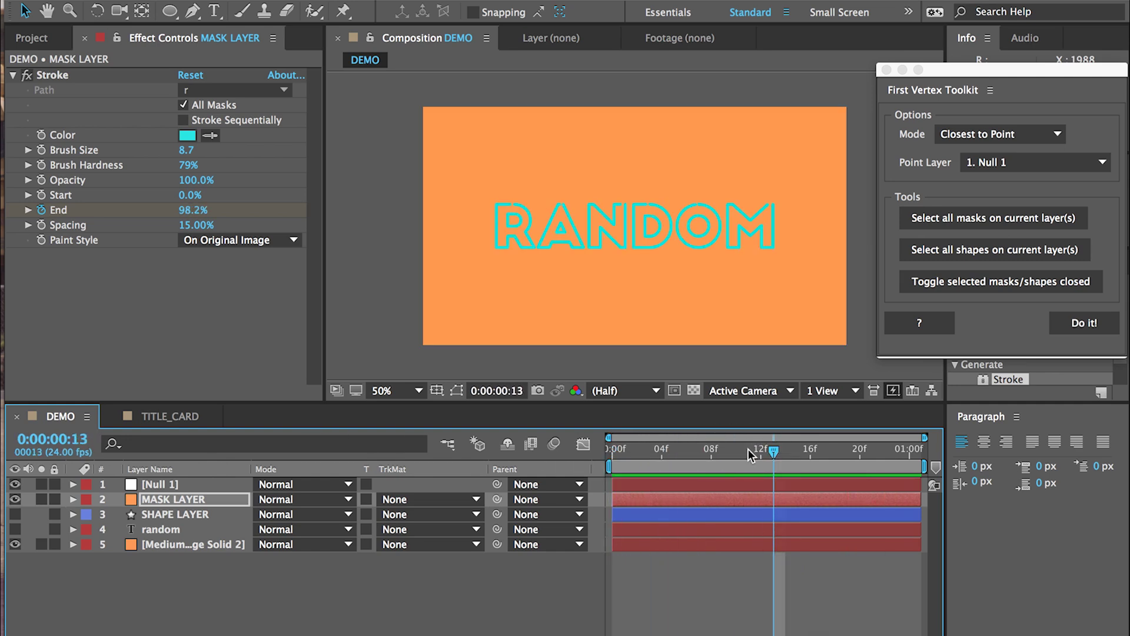
{"action": "left_click", "coordinate": [15, 499]}
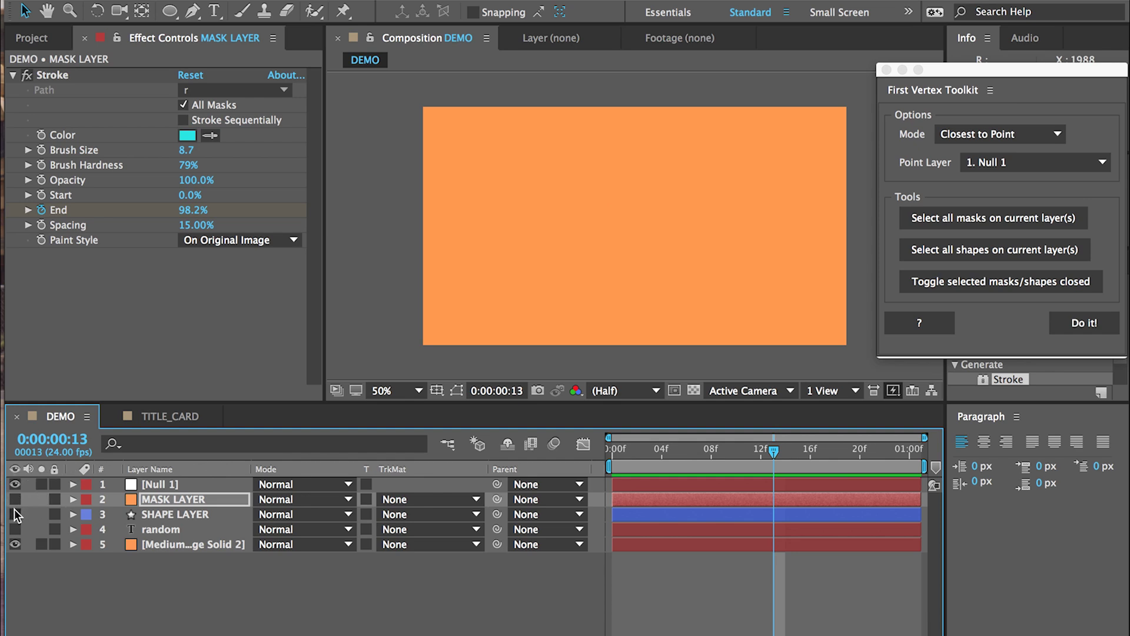
{"action": "left_click", "coordinate": [14, 514]}
{"action": "left_click", "coordinate": [192, 515]}
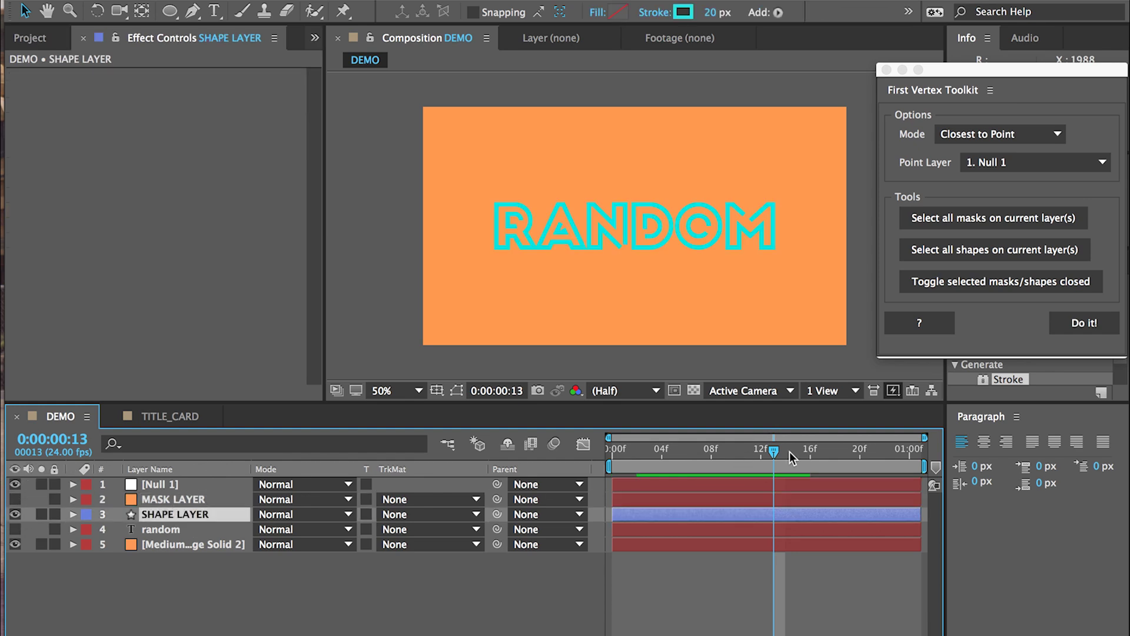
Apply Closest to Point to all SHAPE LAYER paths and check the write-on from frame 10
{"action": "left_click_drag", "start_coordinate": [774, 449], "coordinate": [736, 448]}
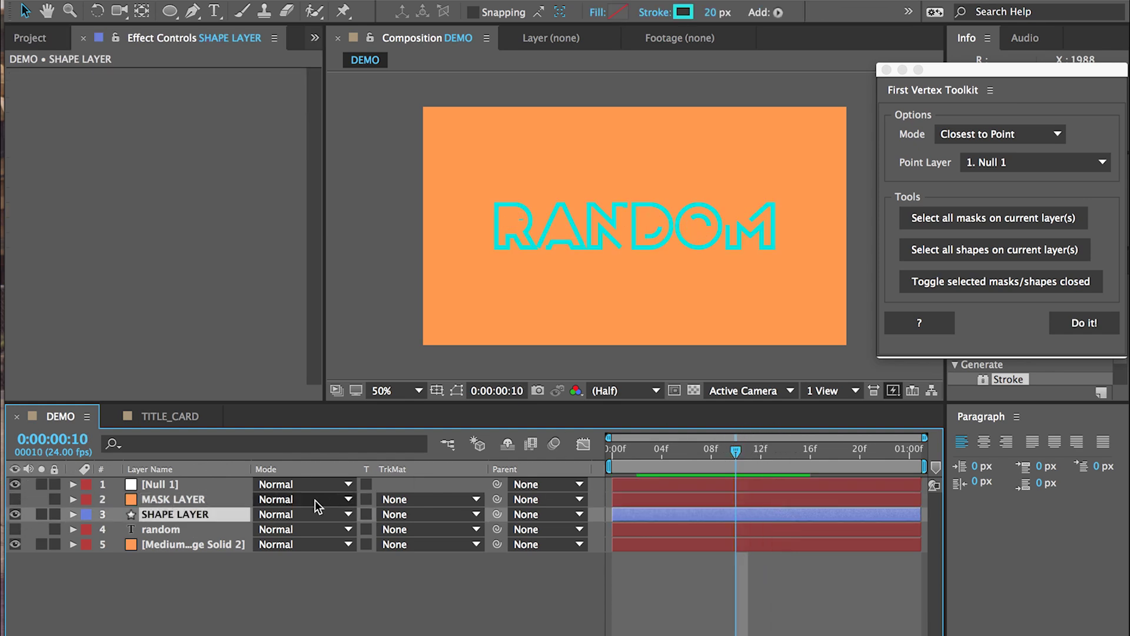
{"action": "left_click", "coordinate": [997, 252]}
{"action": "left_click", "coordinate": [1085, 323]}
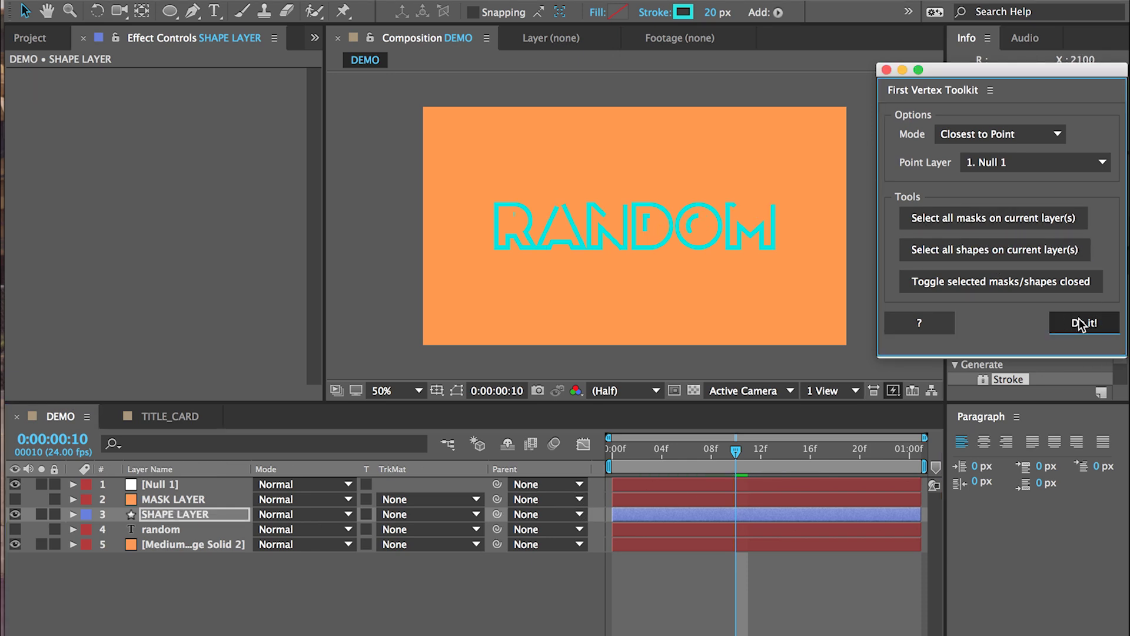
{"action": "mouse_move", "coordinate": [734, 465]}
{"action": "left_mouse_down"}
{"action": "mouse_move", "coordinate": [699, 450]}
{"action": "mouse_move", "coordinate": [634, 458]}
{"action": "mouse_move", "coordinate": [810, 428]}
{"action": "mouse_move", "coordinate": [619, 449]}
{"action": "mouse_move", "coordinate": [814, 429]}
{"action": "mouse_move", "coordinate": [639, 438]}
{"action": "mouse_move", "coordinate": [773, 432]}
{"action": "mouse_move", "coordinate": [822, 412]}
{"action": "left_mouse_up"}
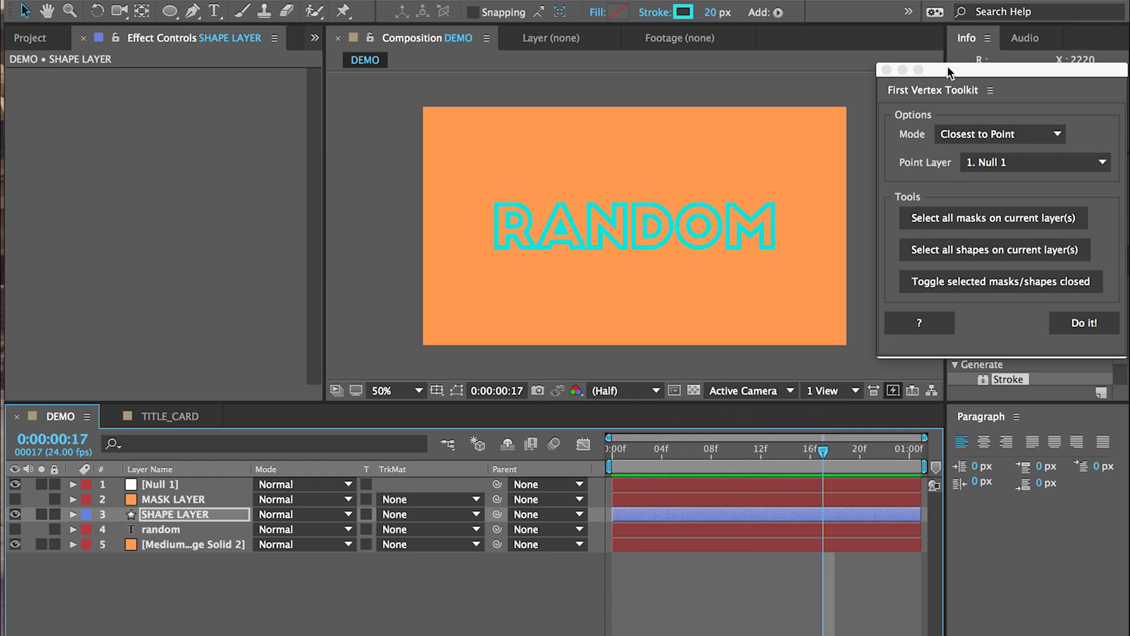
{"action": "mouse_move", "coordinate": [948, 66]}
{"action": "left_mouse_down"}
{"action": "mouse_move", "coordinate": [917, 70]}
{"action": "mouse_move", "coordinate": [966, 57]}
{"action": "left_mouse_up"}
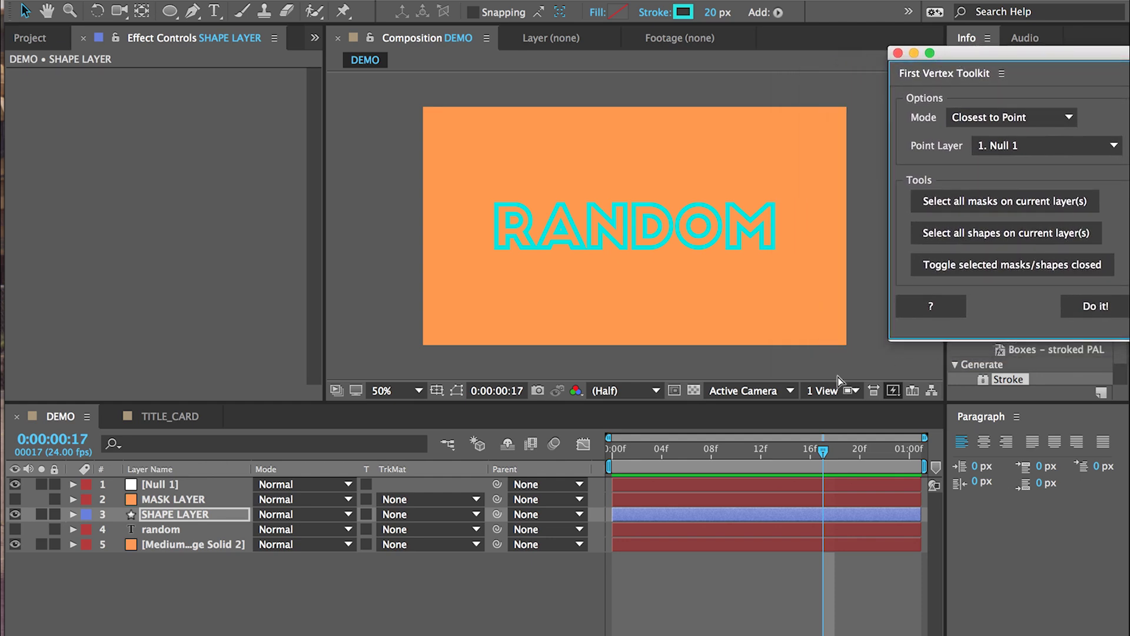